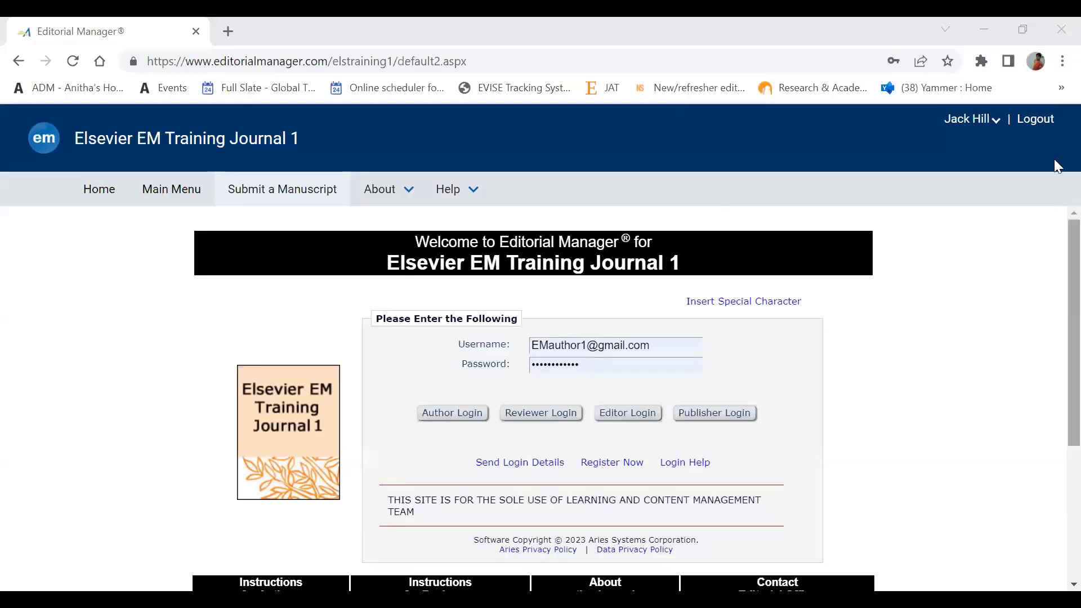
- Set Chrome's page zoom to 110% for the Editorial Manager welcome page
{"action": "left_click", "coordinate": [1061, 62]}
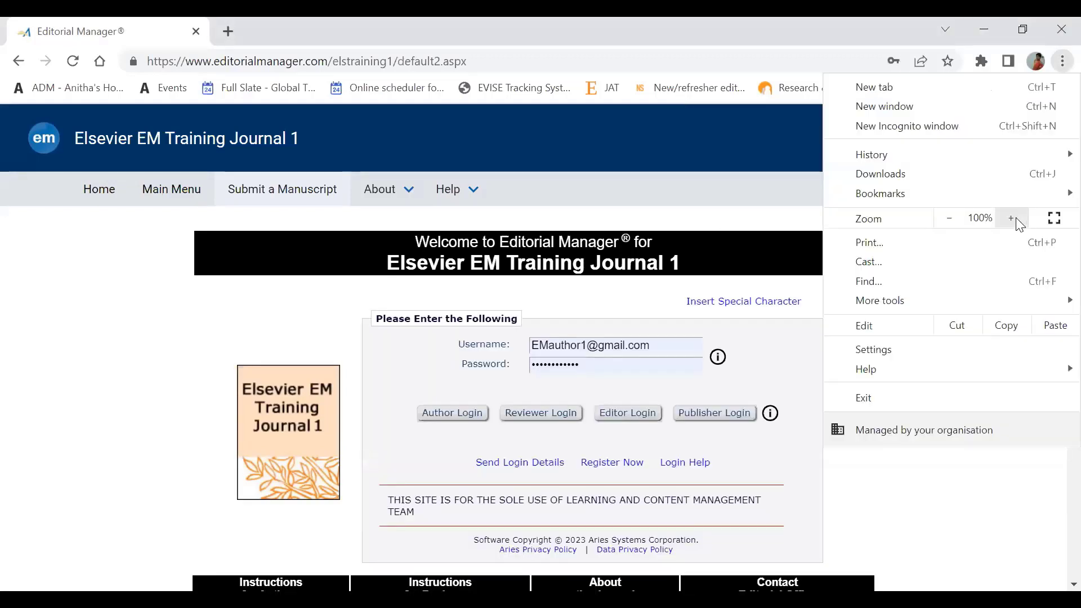
{"action": "left_click", "coordinate": [1016, 219]}
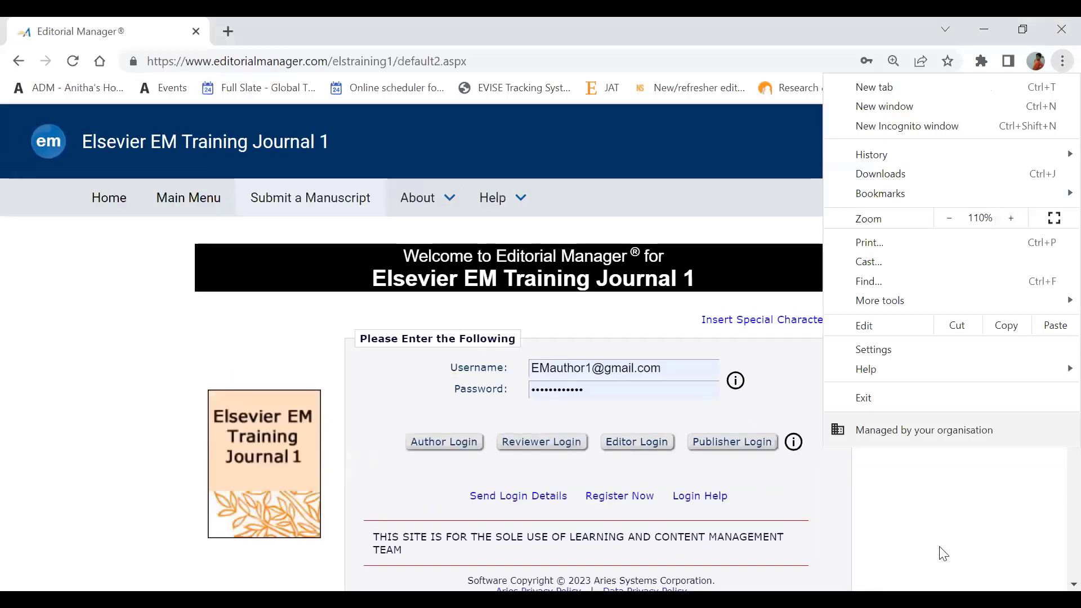
{"action": "left_click", "coordinate": [944, 555]}
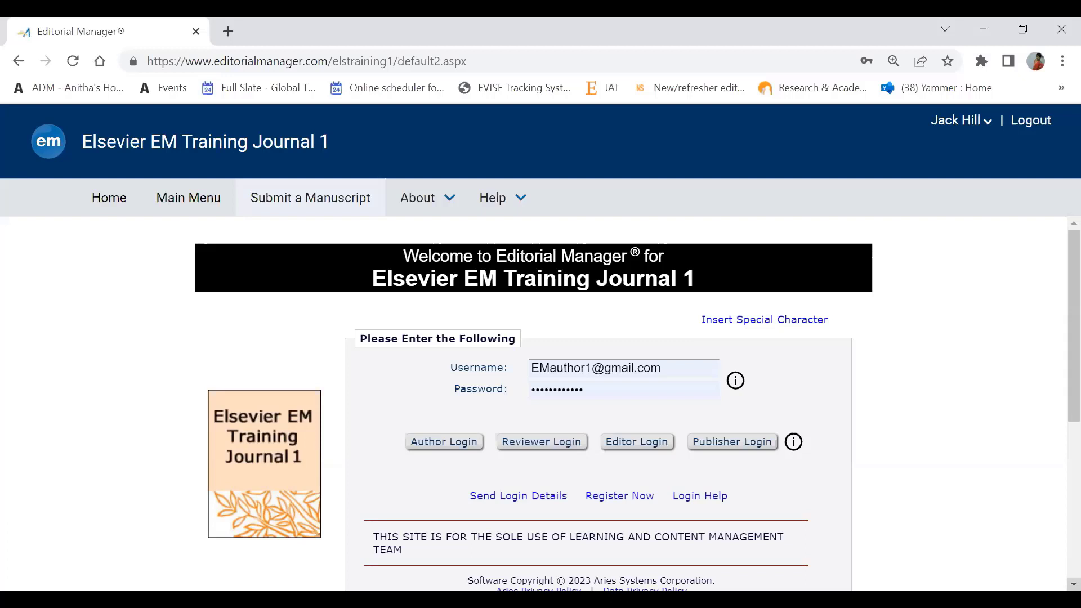
{"action": "left_click", "coordinate": [1074, 584]}
{"action": "left_click", "coordinate": [1073, 584]}
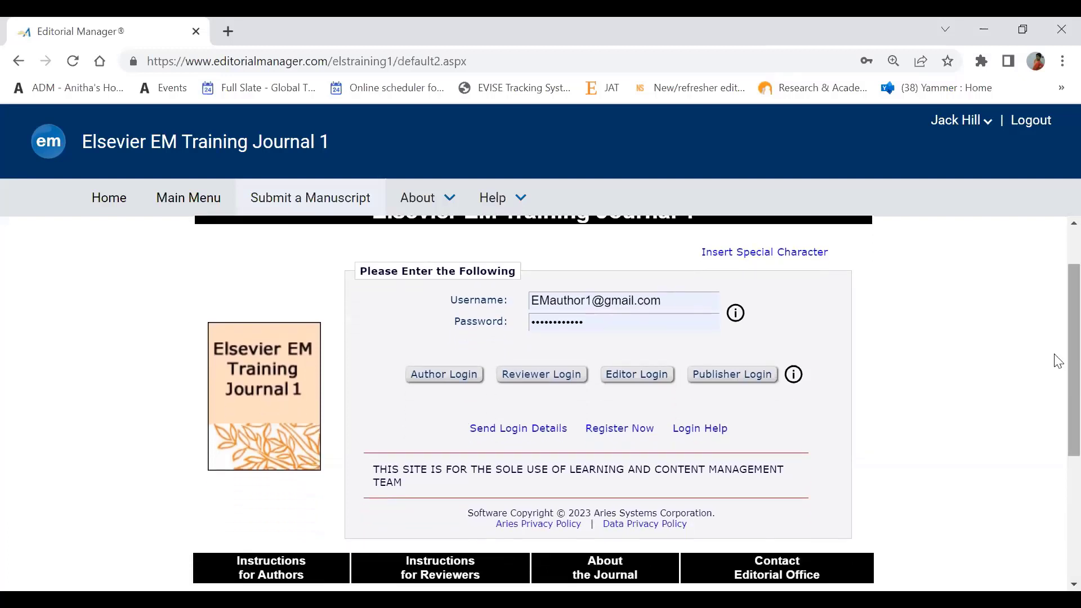
{"action": "scroll", "coordinate": [1057, 363], "scroll_direction": "up", "scroll_amount": 1}
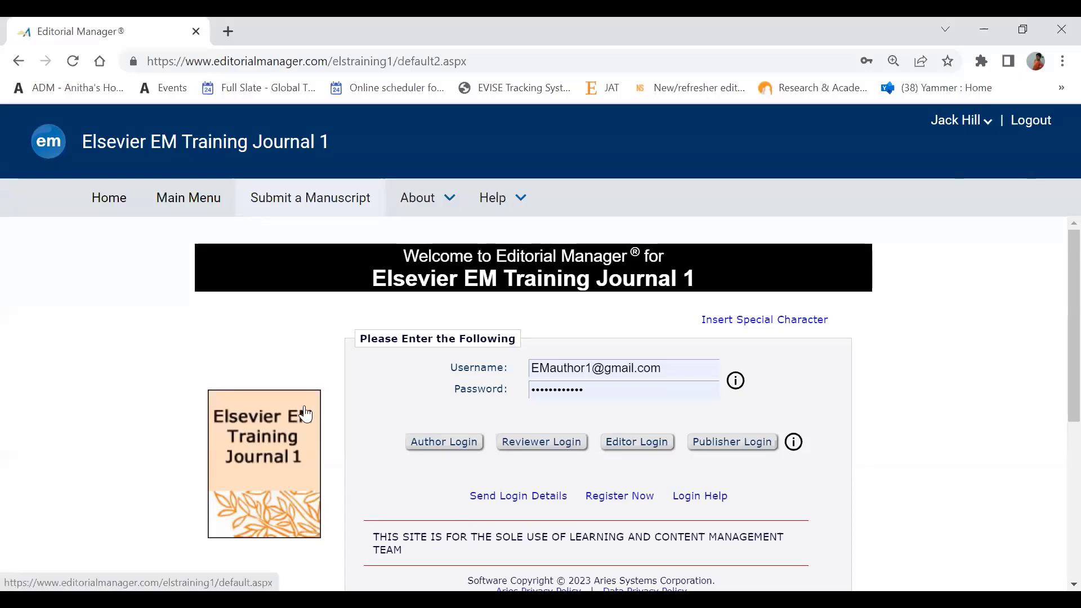
- Go to the Author Main Menu, check the journal information options, and scroll to the revision folders
{"action": "left_click", "coordinate": [193, 207]}
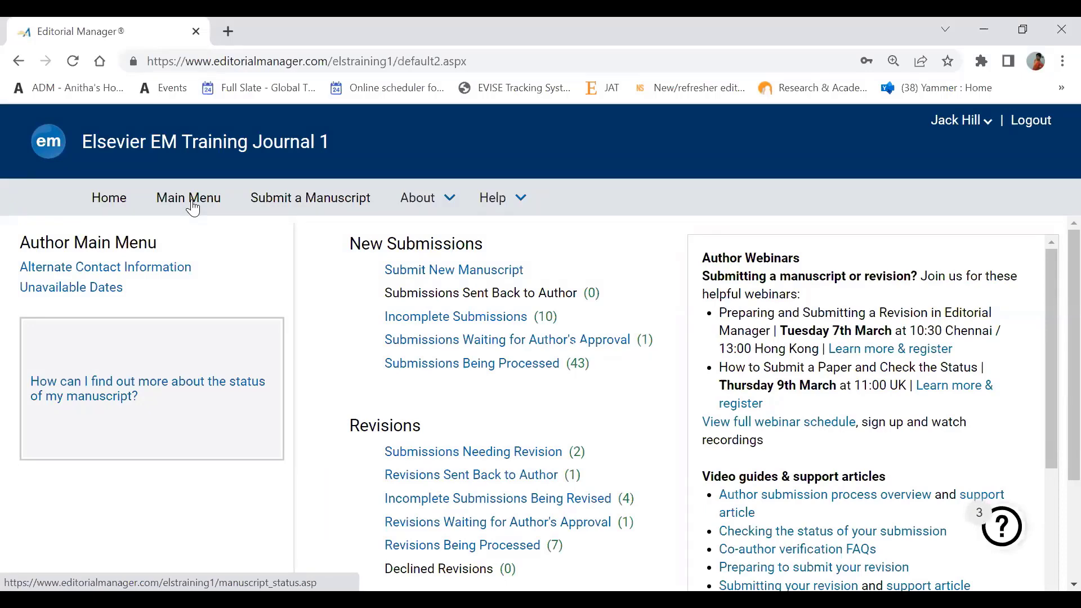
{"action": "left_click", "coordinate": [448, 211]}
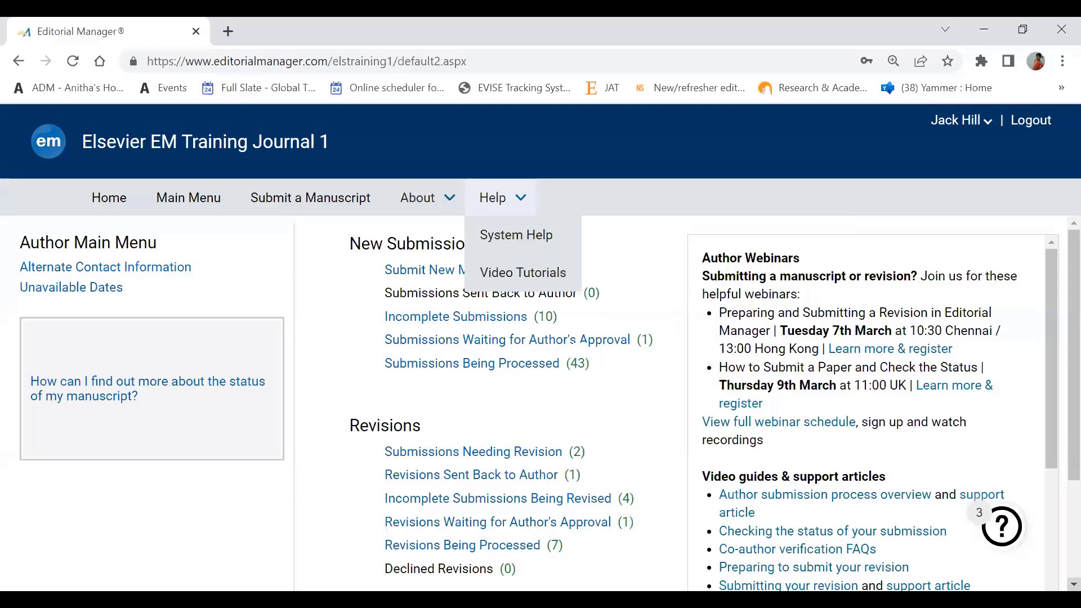
{"action": "scroll", "coordinate": [490, 394], "scroll_direction": "down", "scroll_amount": 3}
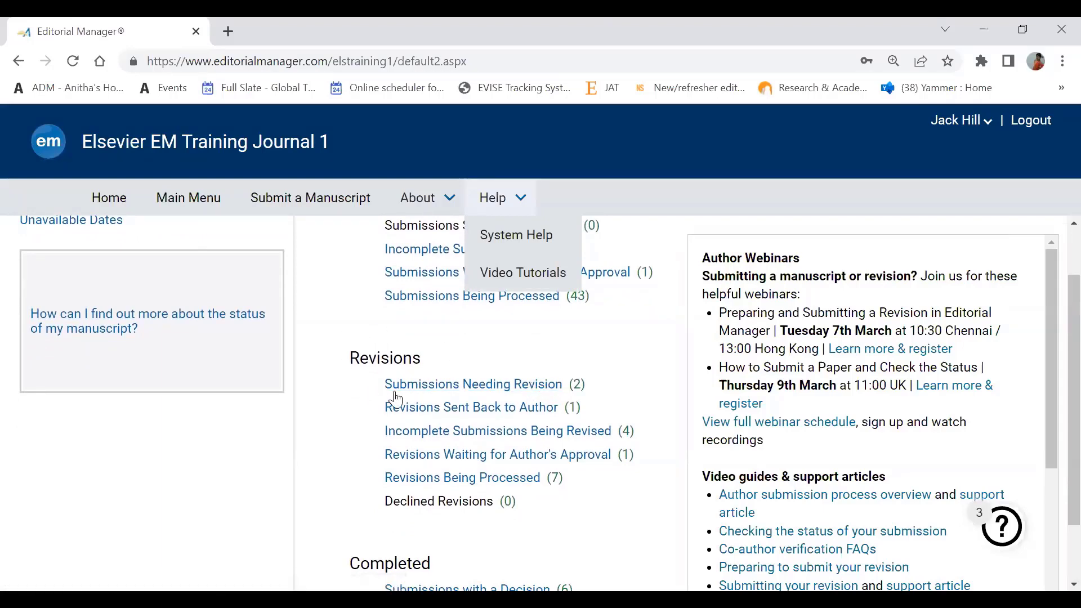
- Open Submissions Needing Revision and scroll to the first manuscript marked Major Revision
{"action": "left_click", "coordinate": [539, 387]}
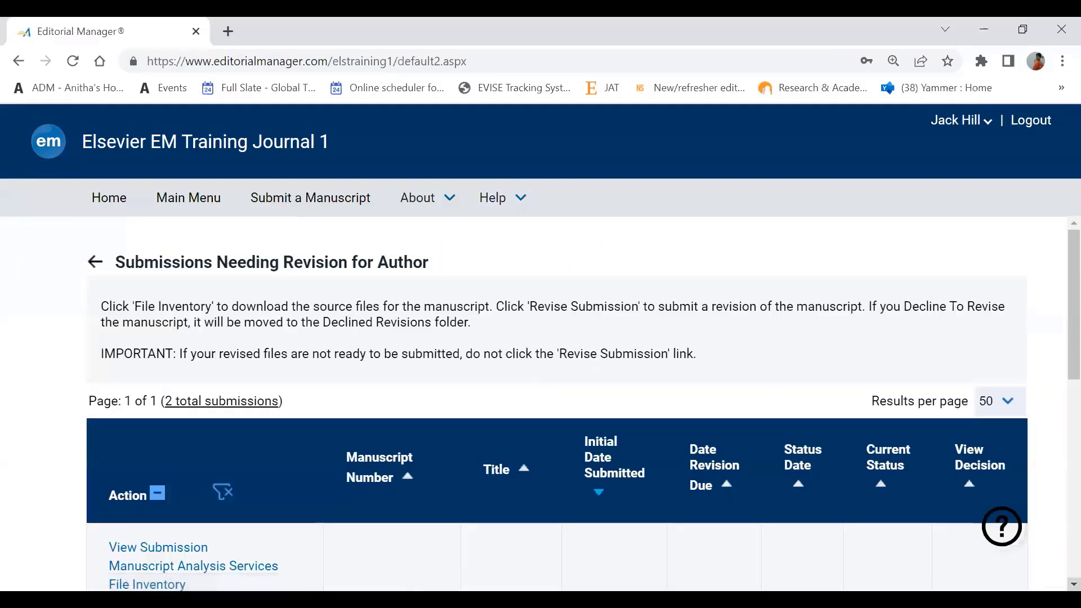
{"action": "scroll", "coordinate": [583, 406], "scroll_direction": "down", "scroll_amount": 1}
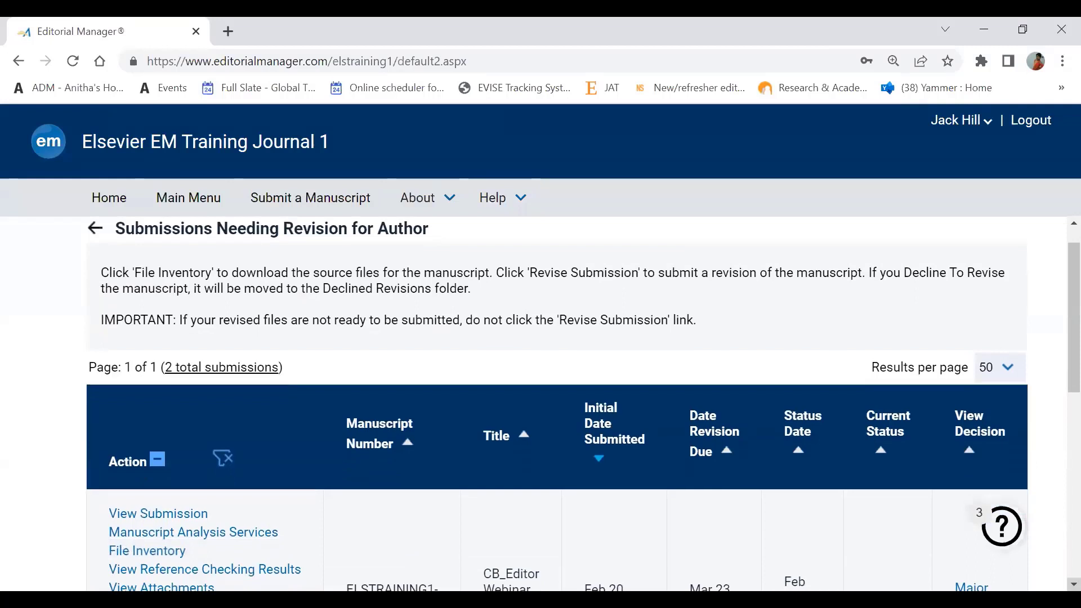
{"action": "scroll", "coordinate": [583, 405], "scroll_direction": "down", "scroll_amount": 1}
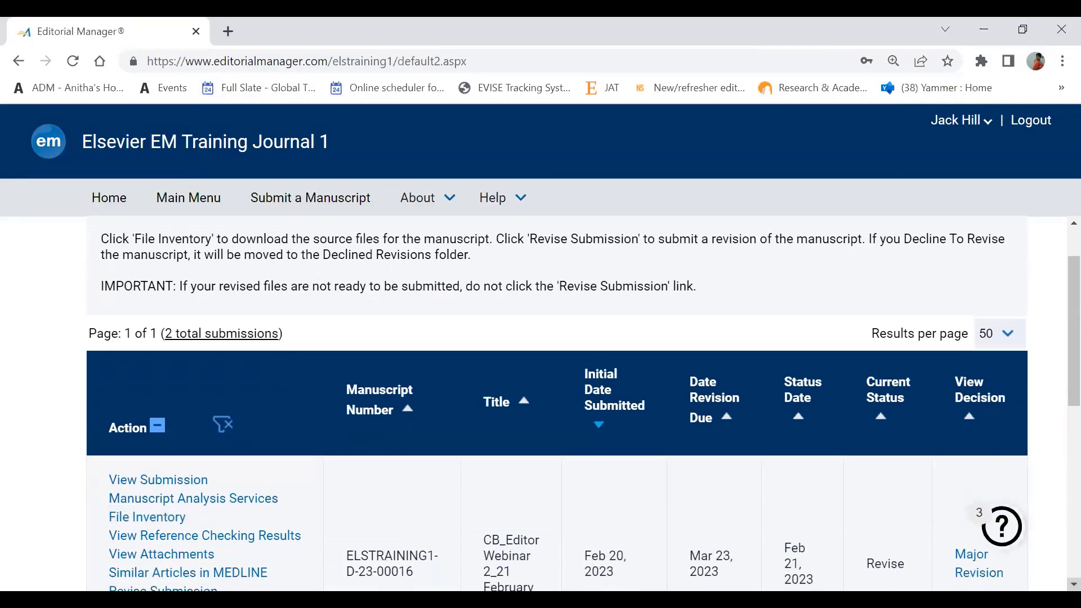
{"action": "scroll", "coordinate": [583, 404], "scroll_direction": "down", "scroll_amount": 1}
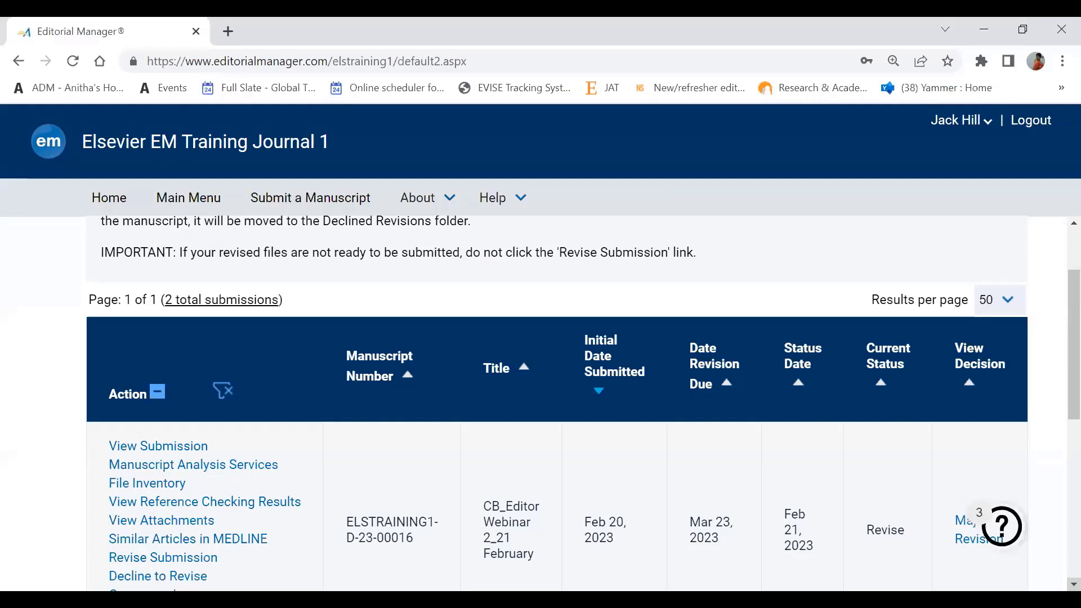
{"action": "scroll", "coordinate": [557, 403], "scroll_direction": "down", "scroll_amount": 2}
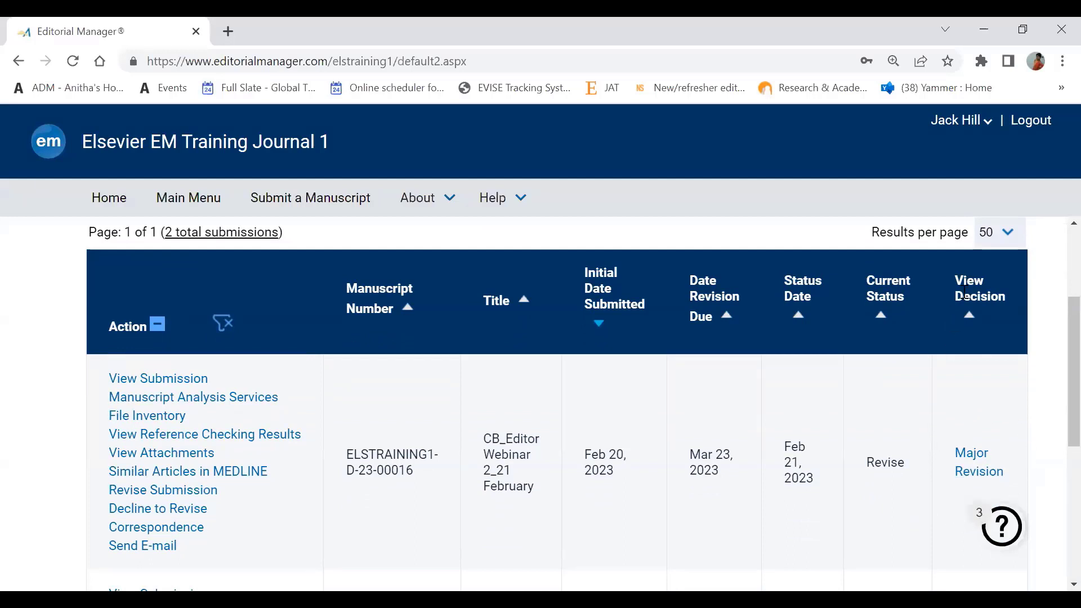
{"action": "left_click", "coordinate": [968, 475]}
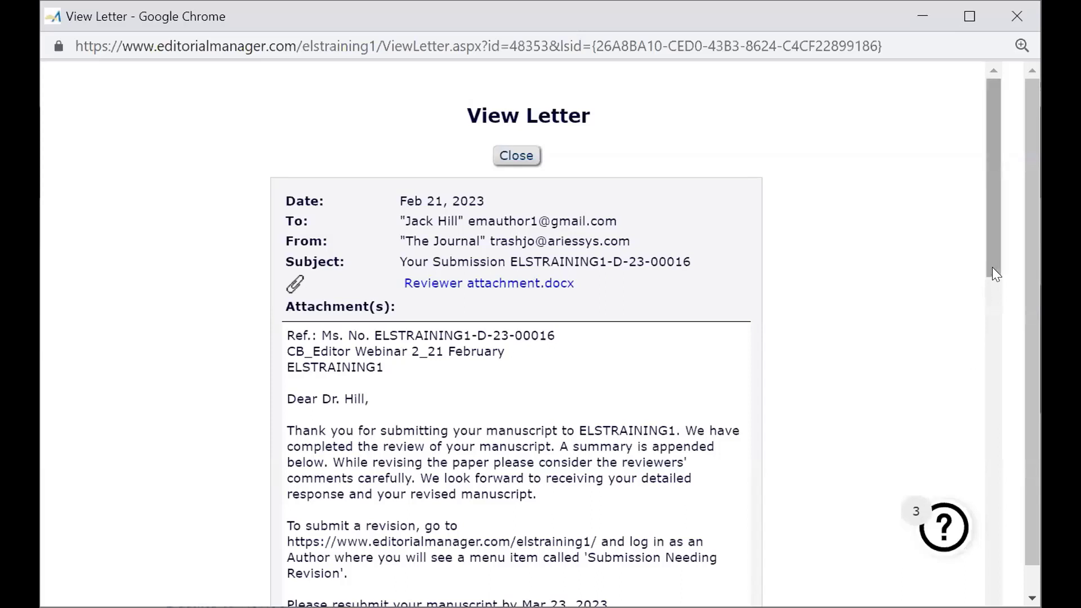
{"action": "mouse_move", "coordinate": [994, 274]}
{"action": "left_mouse_down"}
{"action": "mouse_move", "coordinate": [998, 418]}
{"action": "mouse_move", "coordinate": [1009, 369]}
{"action": "mouse_move", "coordinate": [993, 266]}
{"action": "left_mouse_up"}
{"action": "left_click_drag", "start_coordinate": [992, 266], "coordinate": [992, 266]}
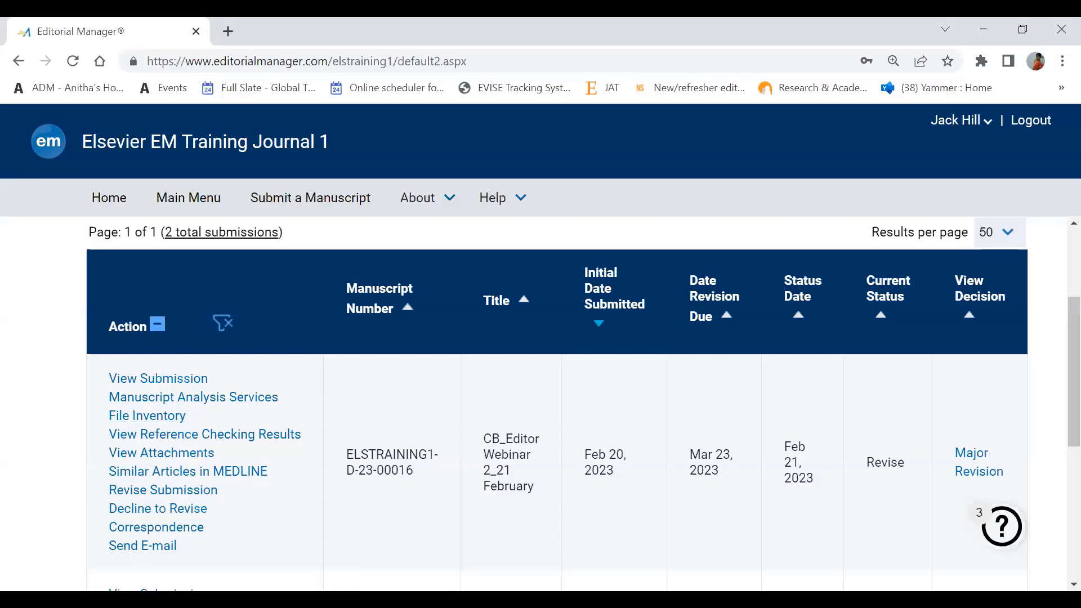
{"action": "scroll", "coordinate": [563, 402], "scroll_direction": "down", "scroll_amount": 4}
{"action": "left_click", "coordinate": [1073, 584]}
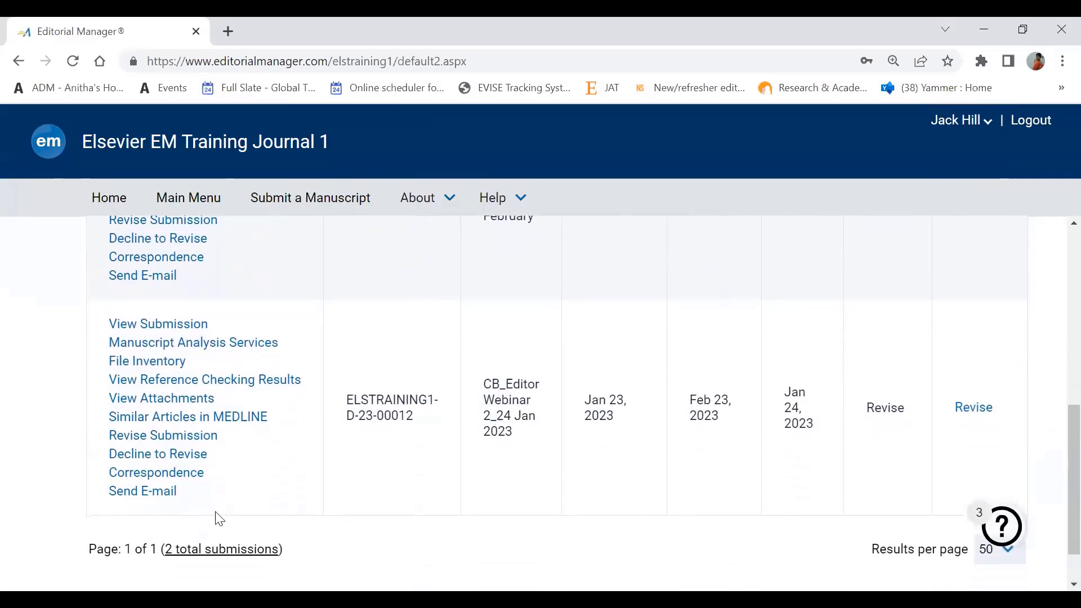
{"action": "left_click", "coordinate": [158, 369]}
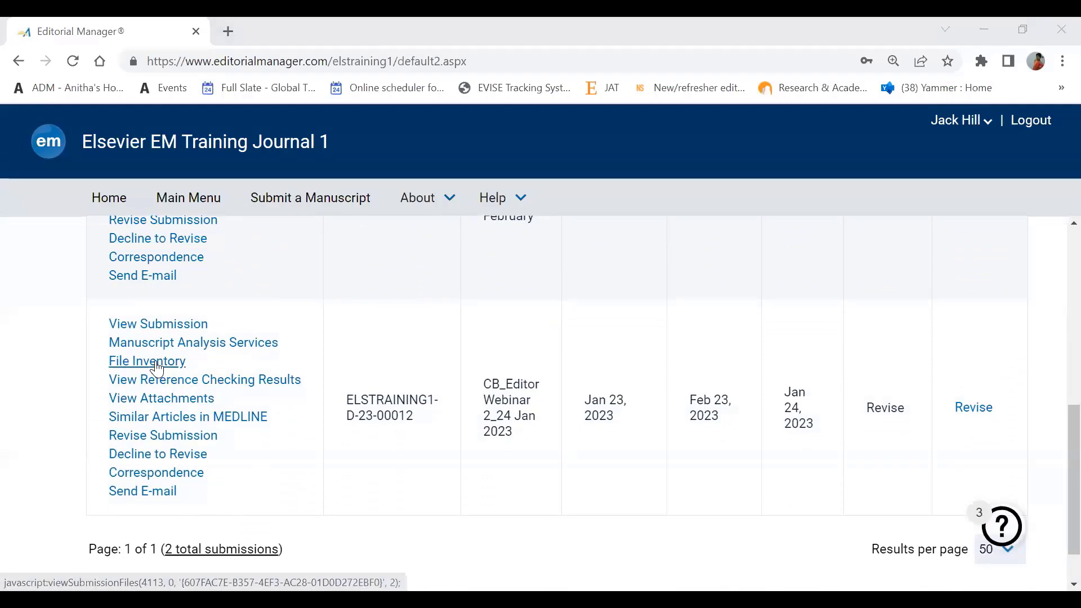
{"action": "left_click", "coordinate": [923, 253]}
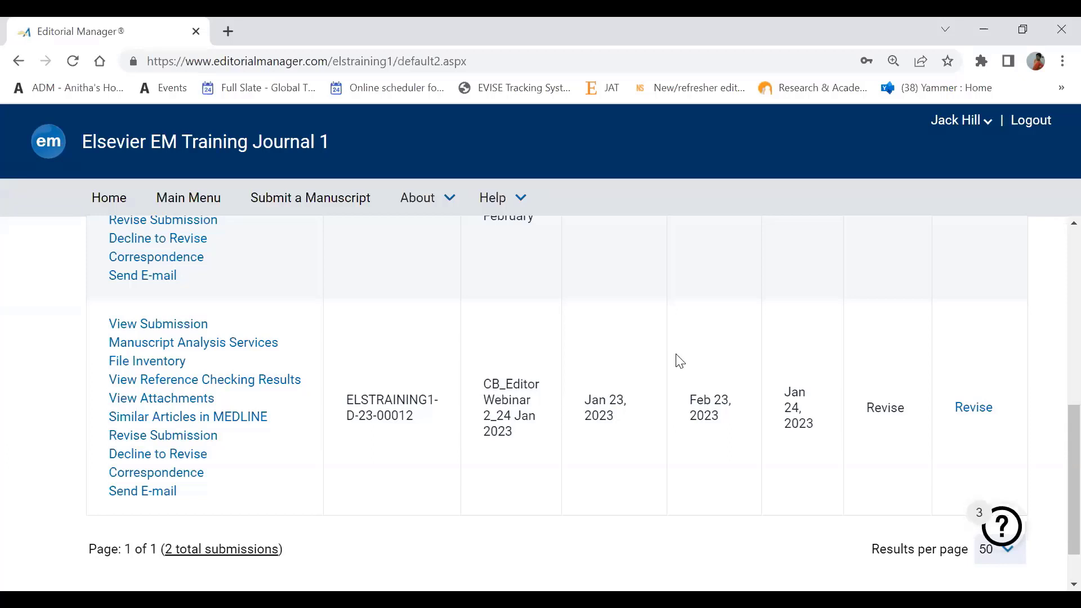
- Start revising the second manuscript, confirm the warning, and continue as a Full Length Article
{"action": "left_click", "coordinate": [207, 442]}
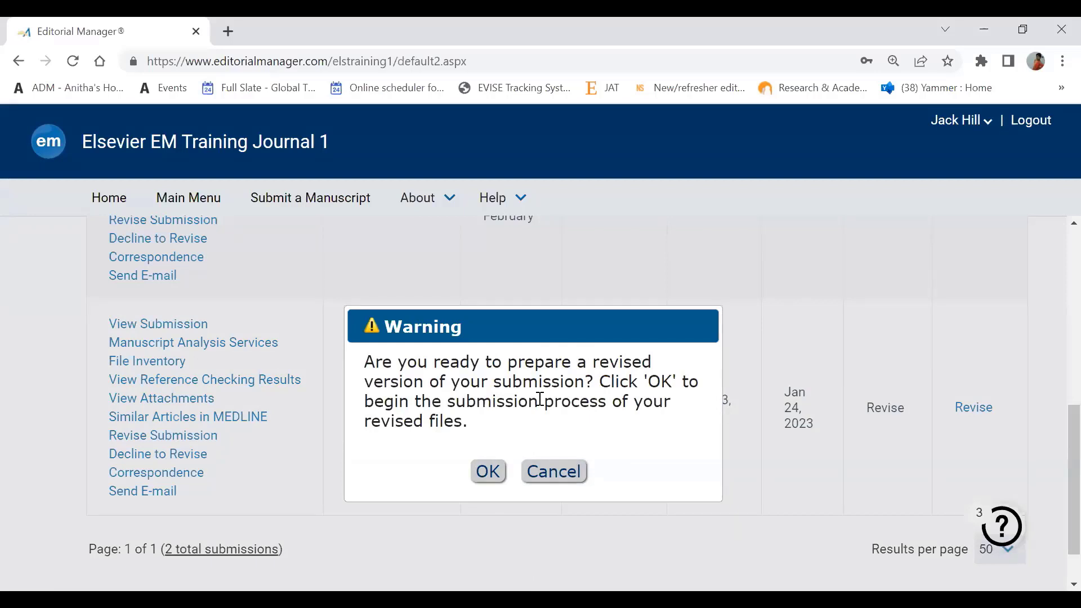
{"action": "left_click", "coordinate": [488, 473]}
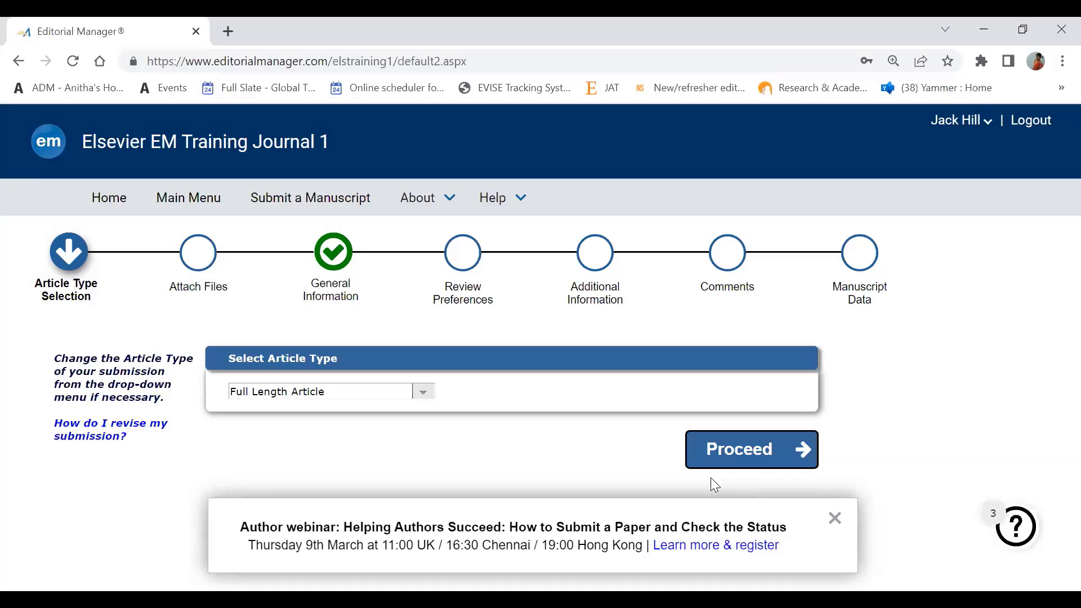
{"action": "left_click", "coordinate": [836, 519]}
{"action": "left_click", "coordinate": [741, 450]}
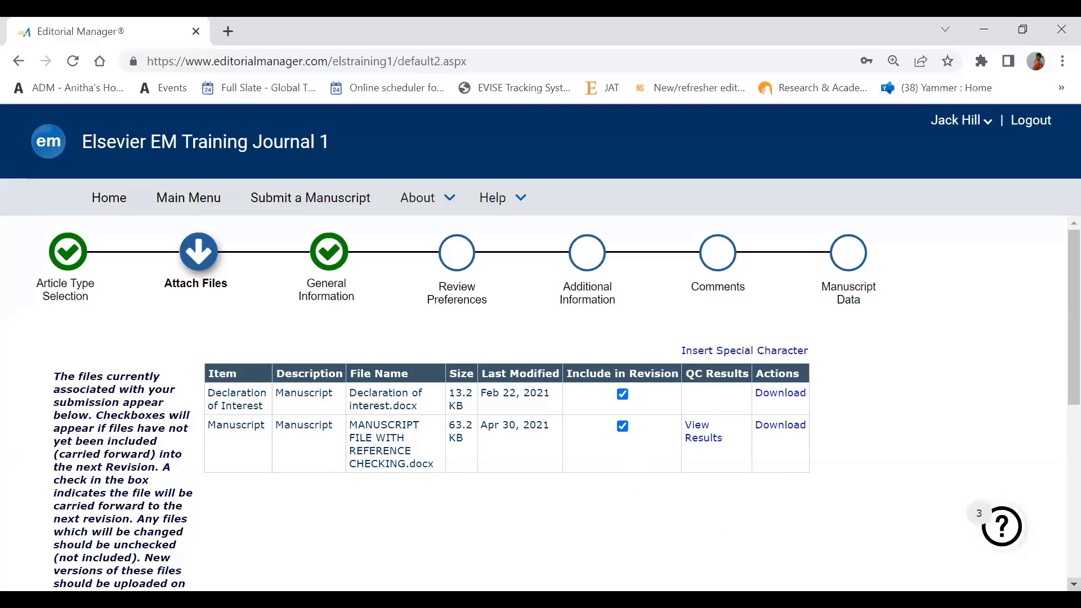
- Keep Declaration of interest.docx and the manuscript file included in the revision and proceed
{"action": "scroll", "coordinate": [557, 403], "scroll_direction": "down", "scroll_amount": 6}
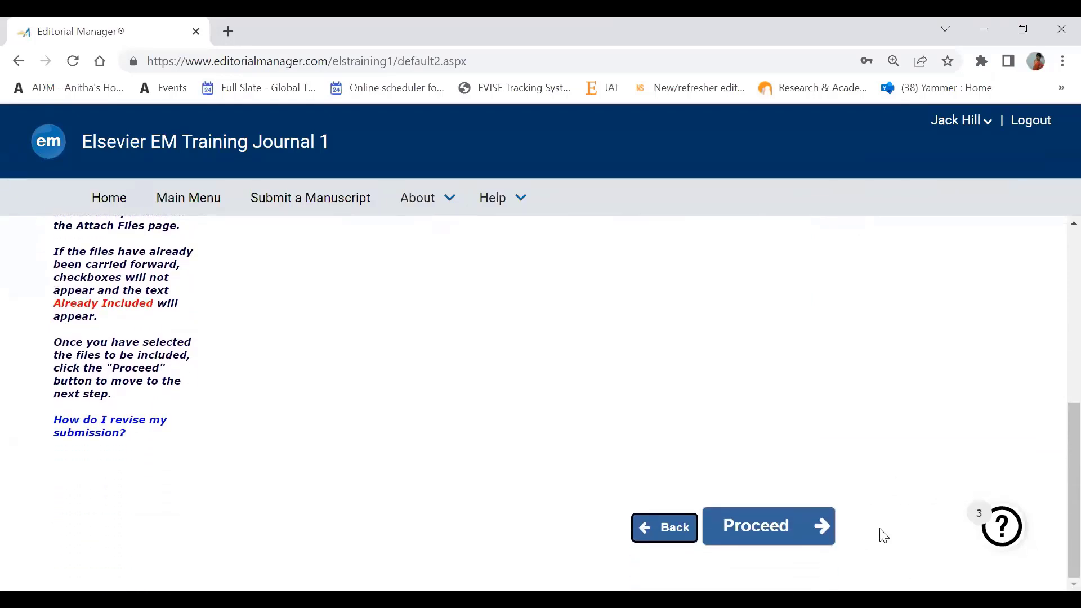
{"action": "left_click", "coordinate": [786, 532]}
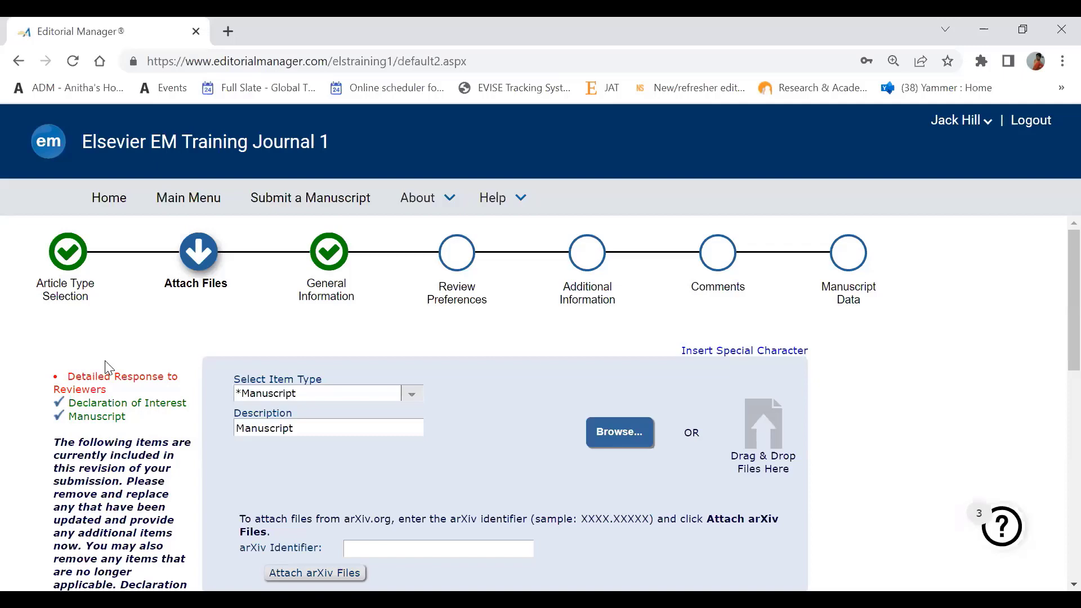
- Review the Select Item Type options and close the list without changing it
{"action": "left_click", "coordinate": [413, 396]}
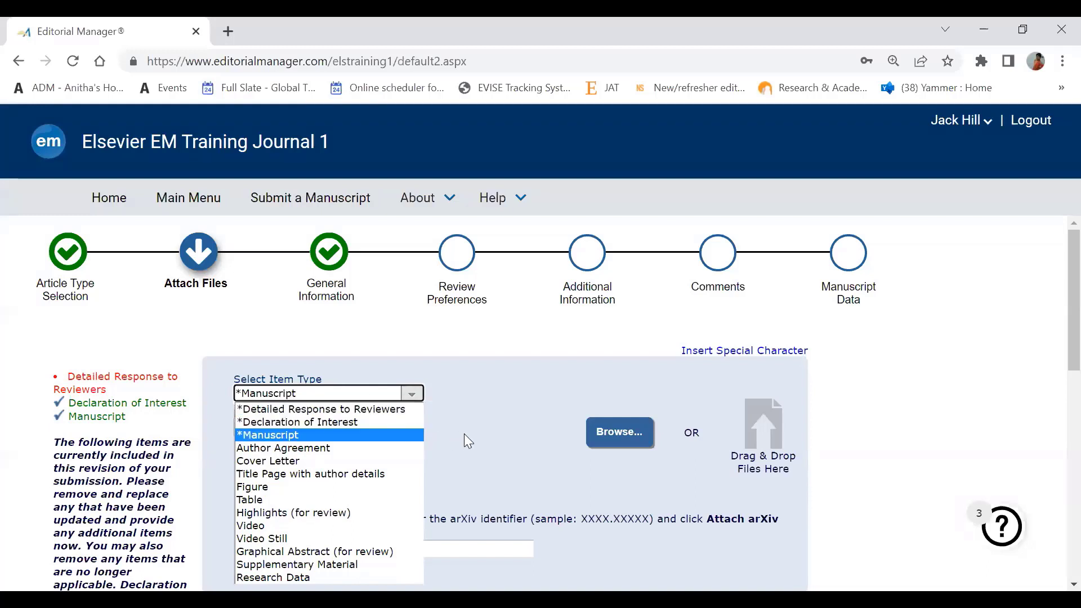
{"action": "left_click", "coordinate": [489, 433]}
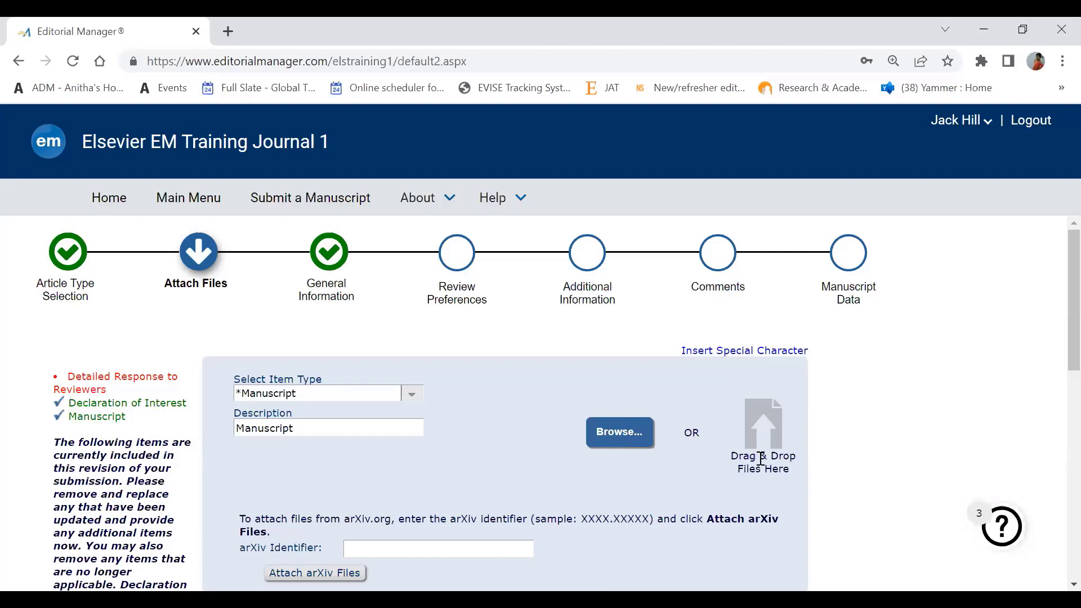
- Browse to the Training 2022 folder and upload Response to Reviwers.docx
{"action": "left_click", "coordinate": [606, 437]}
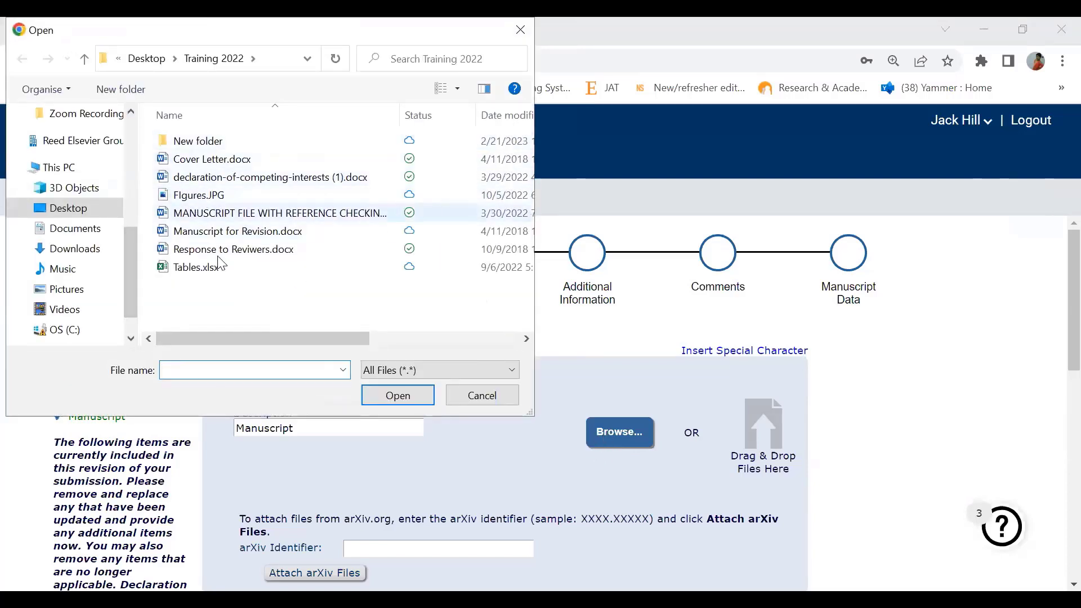
{"action": "double_click", "coordinate": [242, 250]}
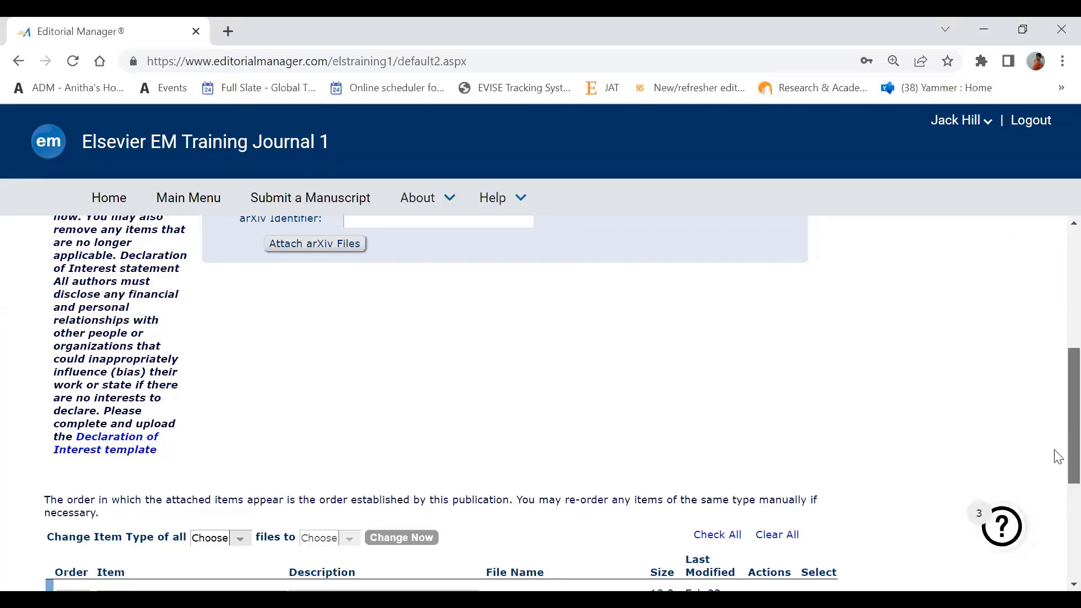
- Replace row 3's 'Manuscript' description with 'Response to reviewers', fixing the spelling and capital R
{"action": "scroll", "coordinate": [1055, 454], "scroll_direction": "down", "scroll_amount": 5}
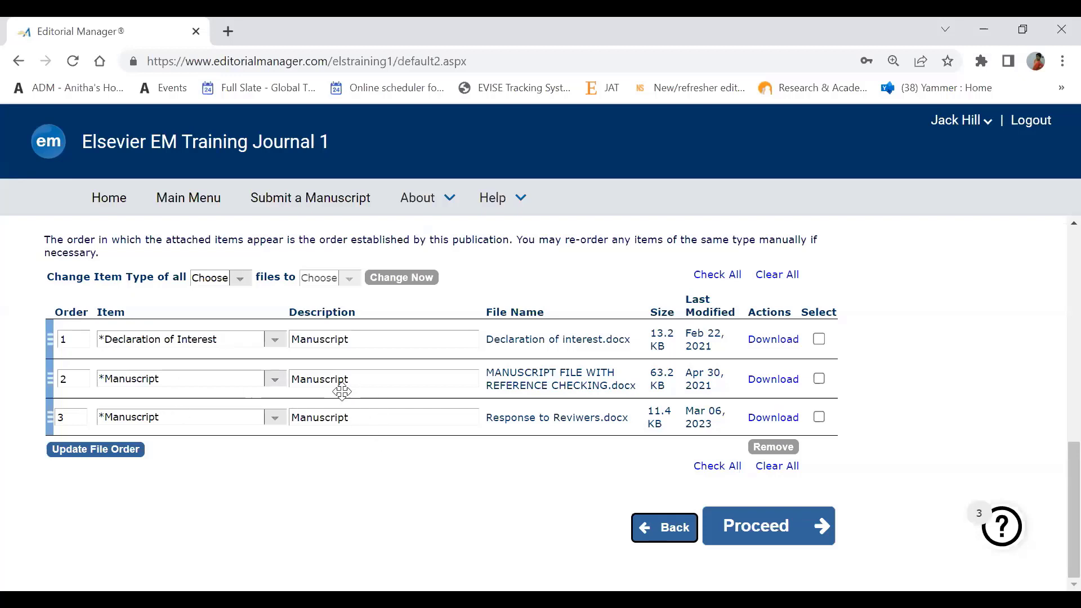
{"action": "double_click", "coordinate": [371, 410]}
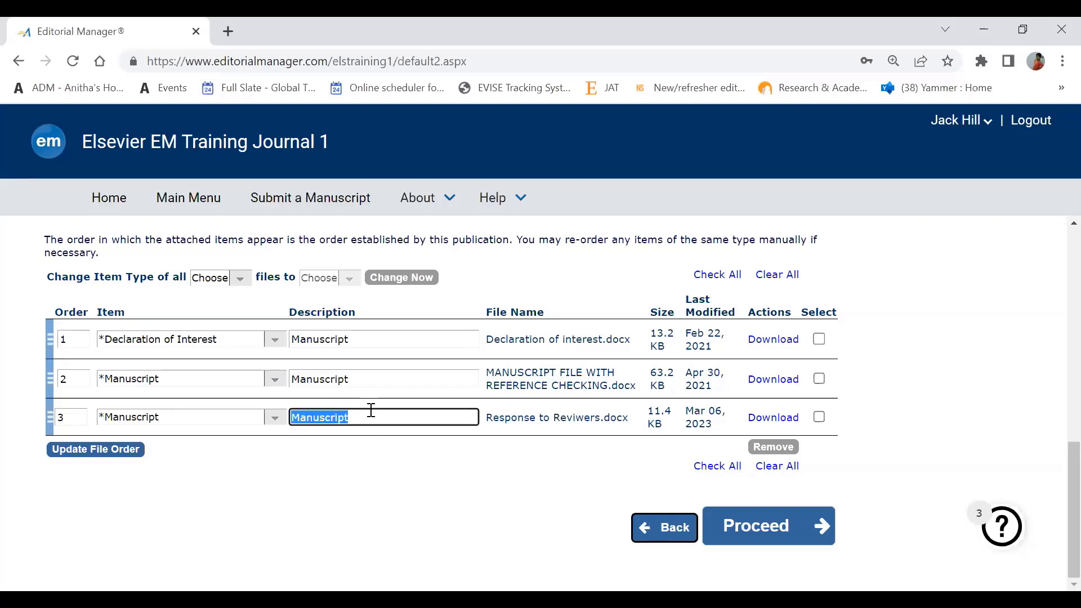
{"action": "key", "text": "BackSpace"}
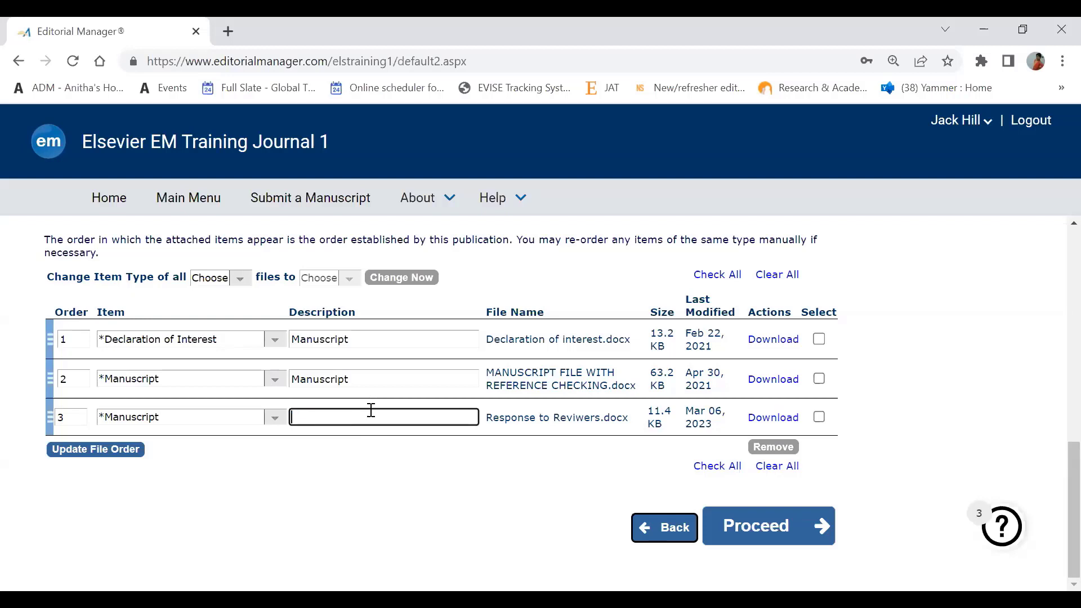
{"action": "type", "text": "response to reviewers"}
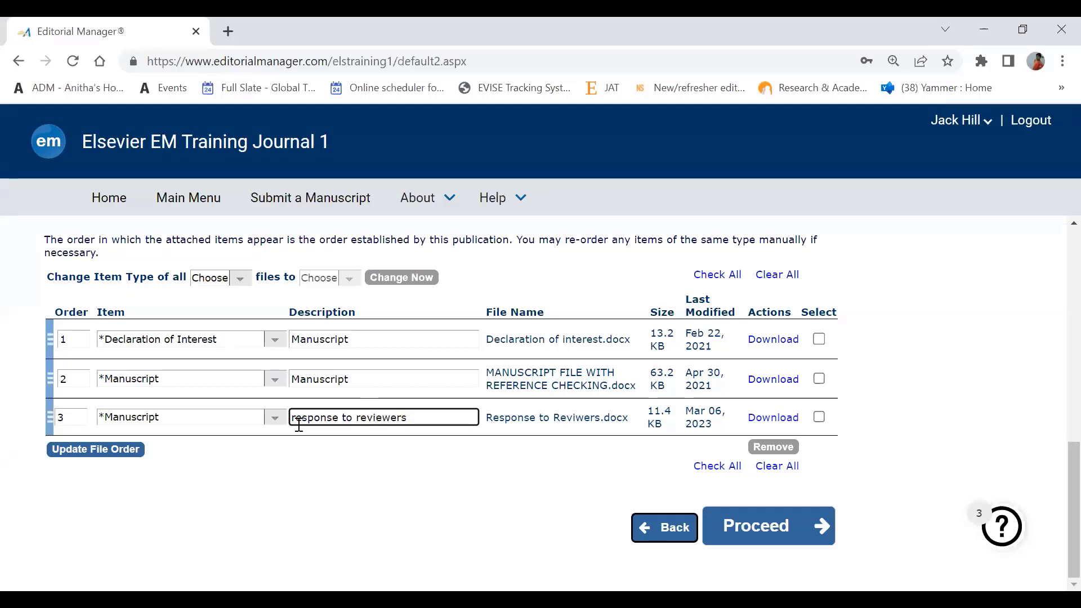
{"action": "left_click", "coordinate": [299, 420]}
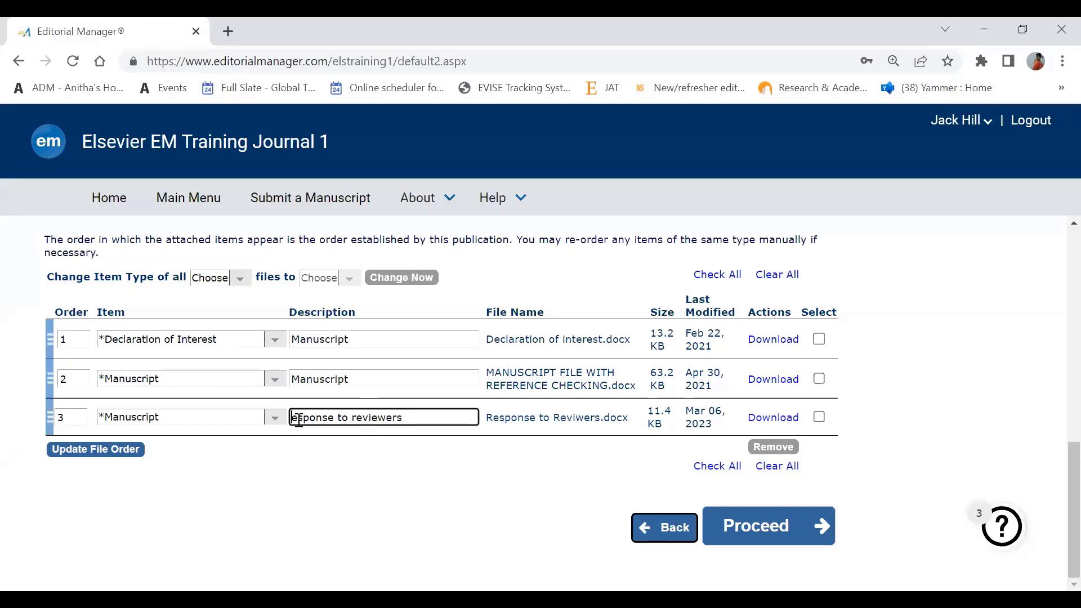
{"action": "key", "text": "BackSpace"}
{"action": "type", "text": "R"}
{"action": "scroll", "coordinate": [1058, 242], "scroll_direction": "up", "scroll_amount": 10}
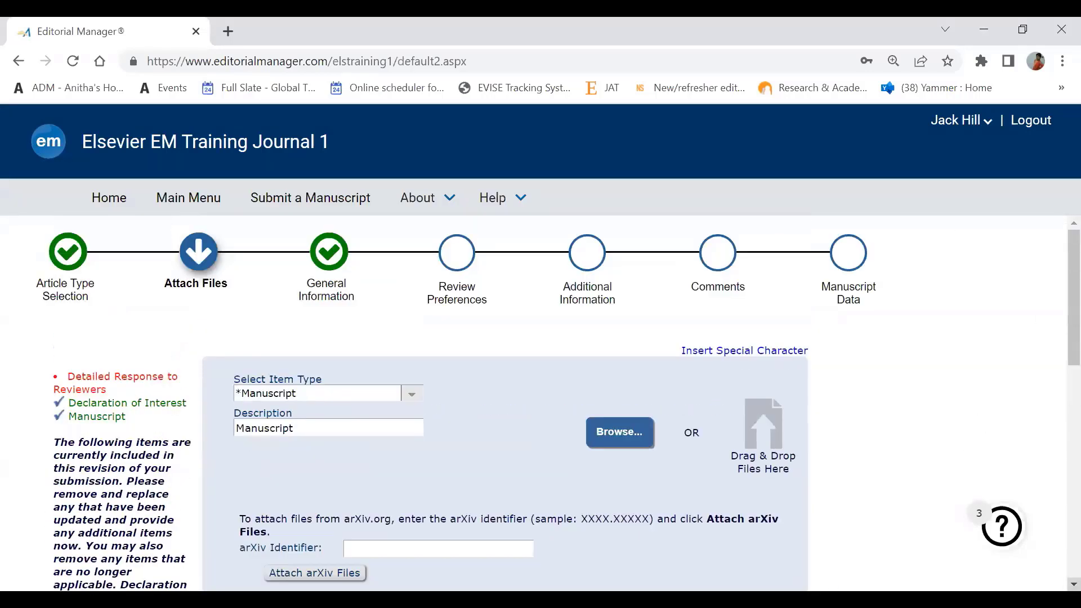
{"action": "scroll", "coordinate": [541, 394], "scroll_direction": "down", "scroll_amount": 4}
{"action": "scroll", "coordinate": [292, 550], "scroll_direction": "down", "scroll_amount": 4}
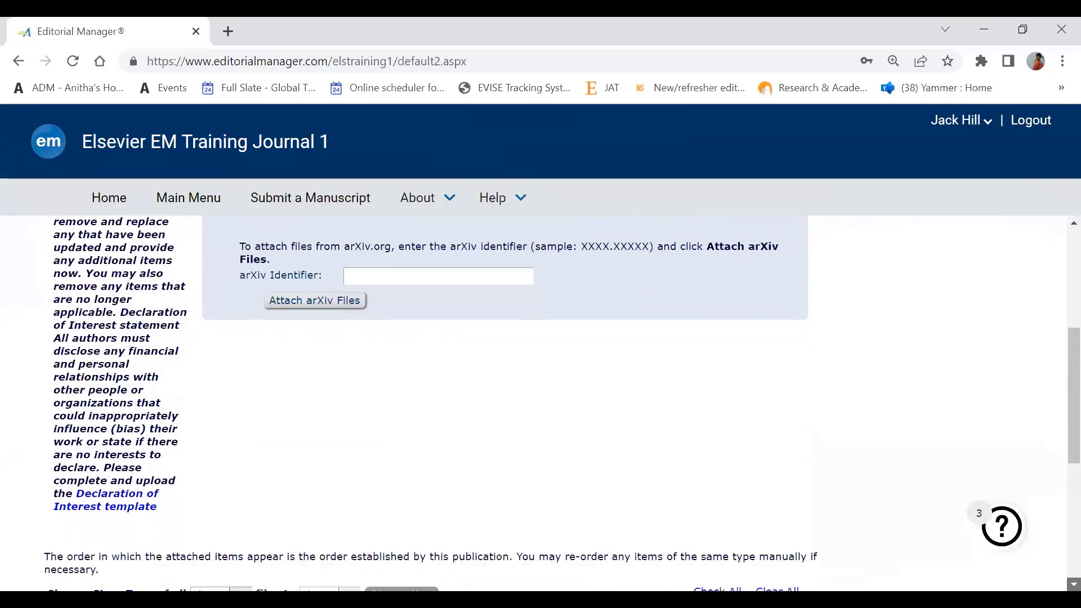
{"action": "scroll", "coordinate": [541, 394], "scroll_direction": "down", "scroll_amount": 2}
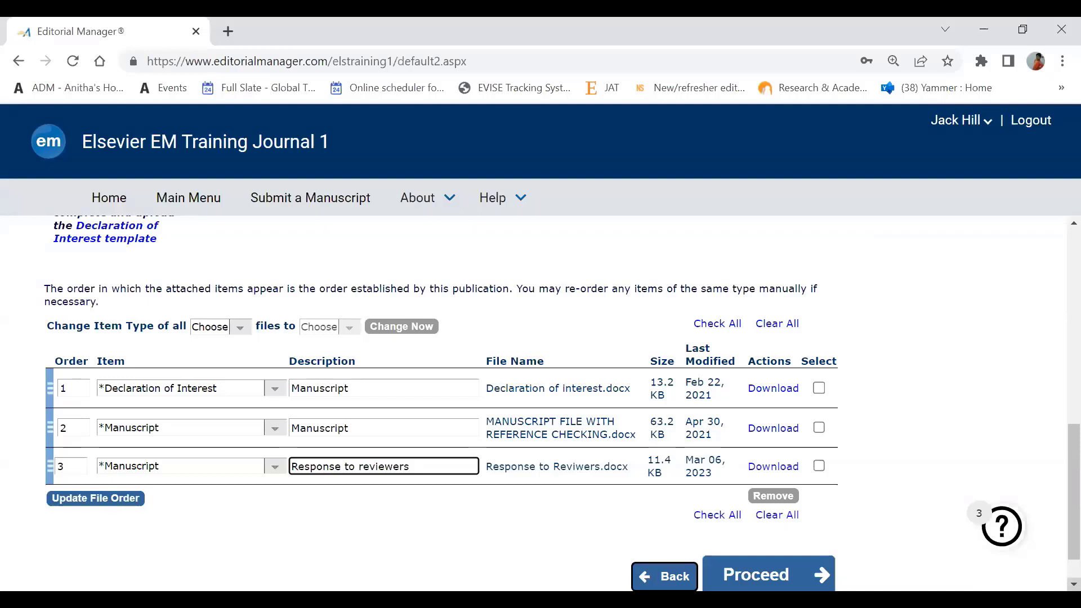
- Set the third file's item type to '*Detailed Response to Reviewers' and proceed
{"action": "scroll", "coordinate": [293, 433], "scroll_direction": "down", "scroll_amount": 1}
{"action": "scroll", "coordinate": [299, 428], "scroll_direction": "down", "scroll_amount": 1}
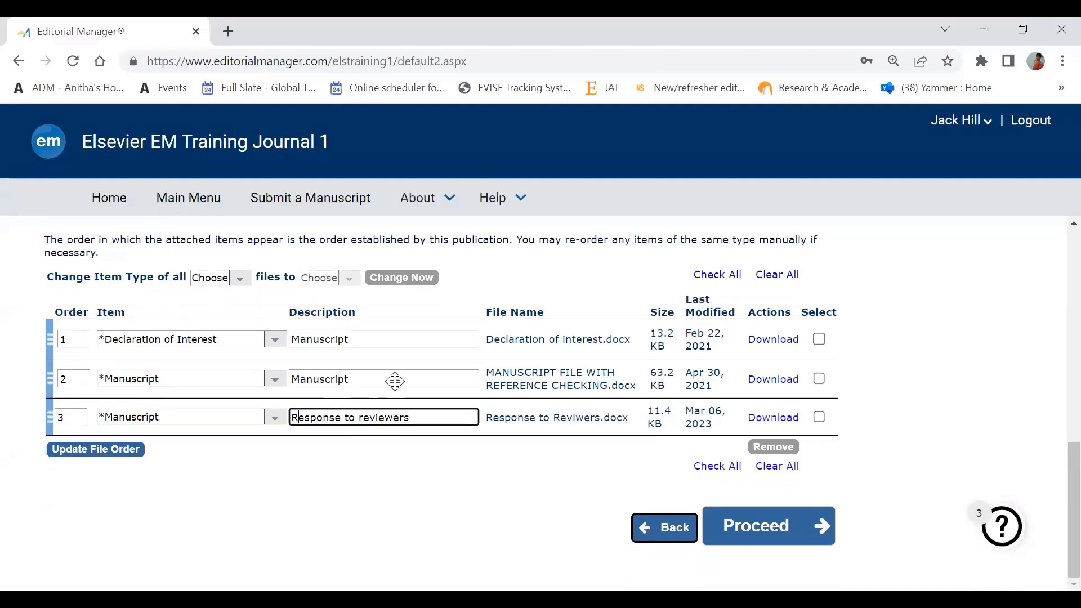
{"action": "left_click", "coordinate": [275, 417]}
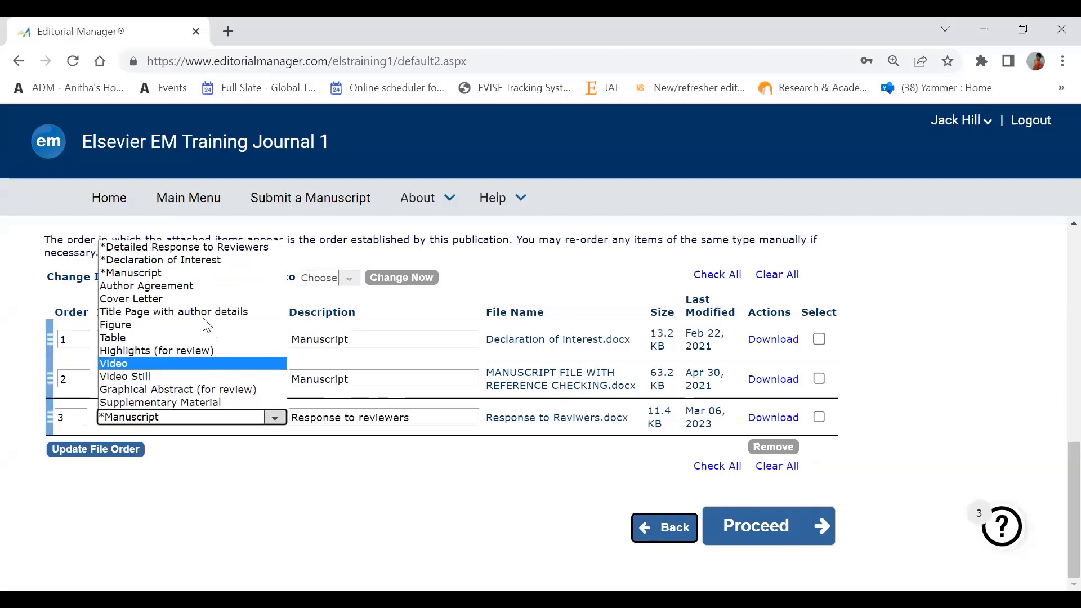
{"action": "left_click", "coordinate": [217, 252]}
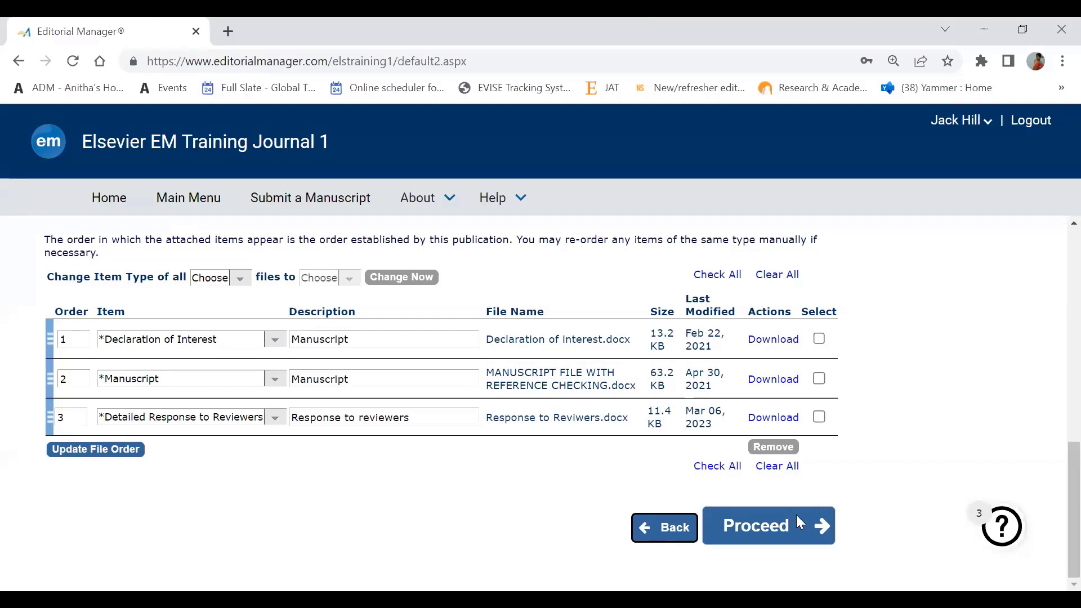
{"action": "left_click", "coordinate": [766, 536]}
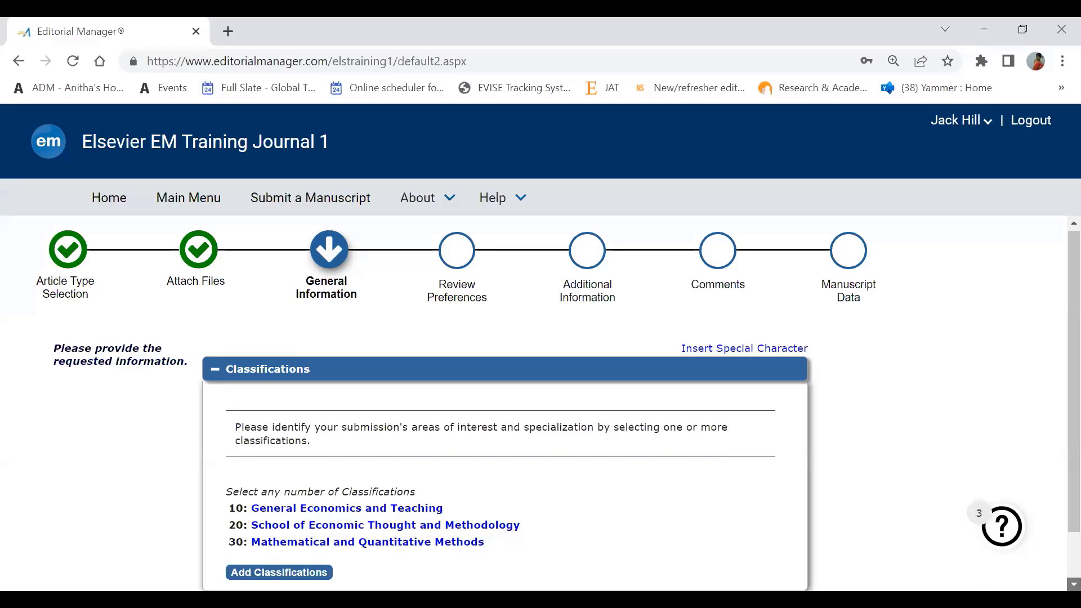
- Scroll down to the Classifications box showing 10, 20 and 30
{"action": "scroll", "coordinate": [558, 402], "scroll_direction": "down", "scroll_amount": 1}
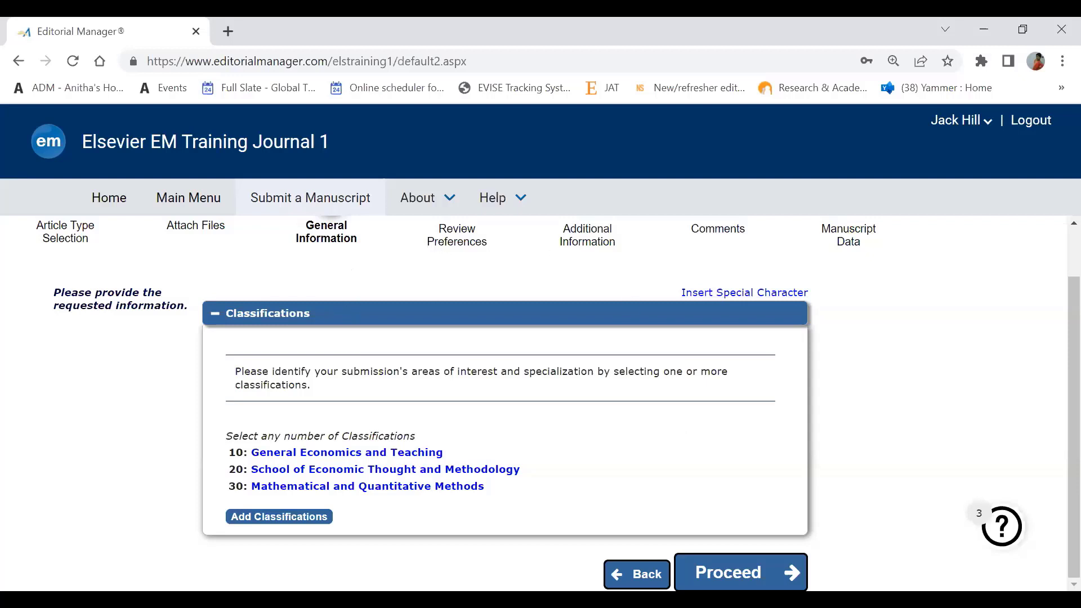
- Continue through General Information and Review Preferences, leaving the one suggested reviewer as is
{"action": "left_click", "coordinate": [752, 569]}
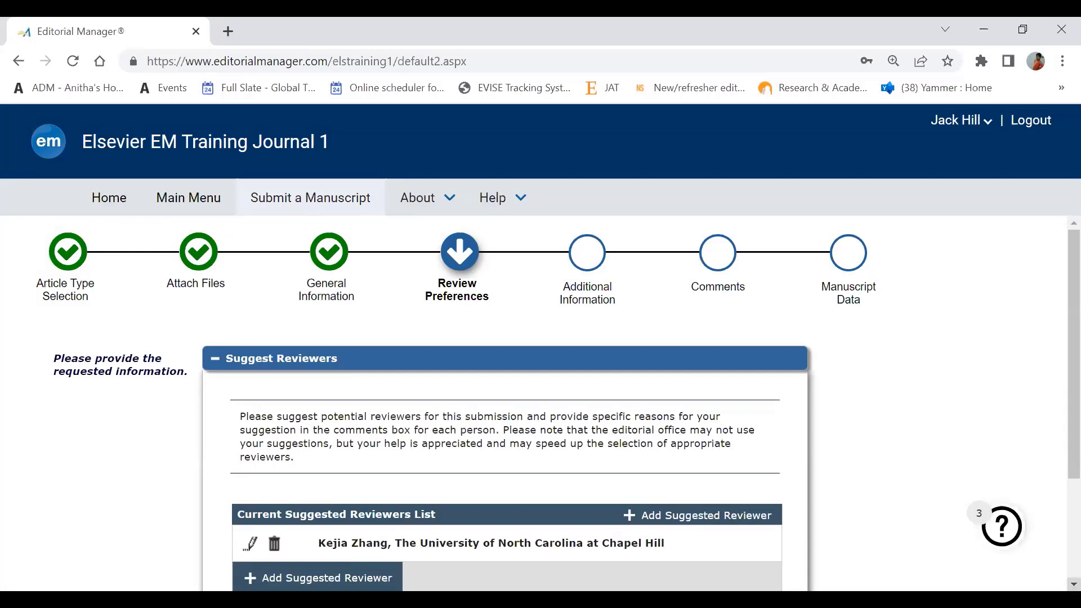
{"action": "scroll", "coordinate": [558, 384], "scroll_direction": "down", "scroll_amount": 1}
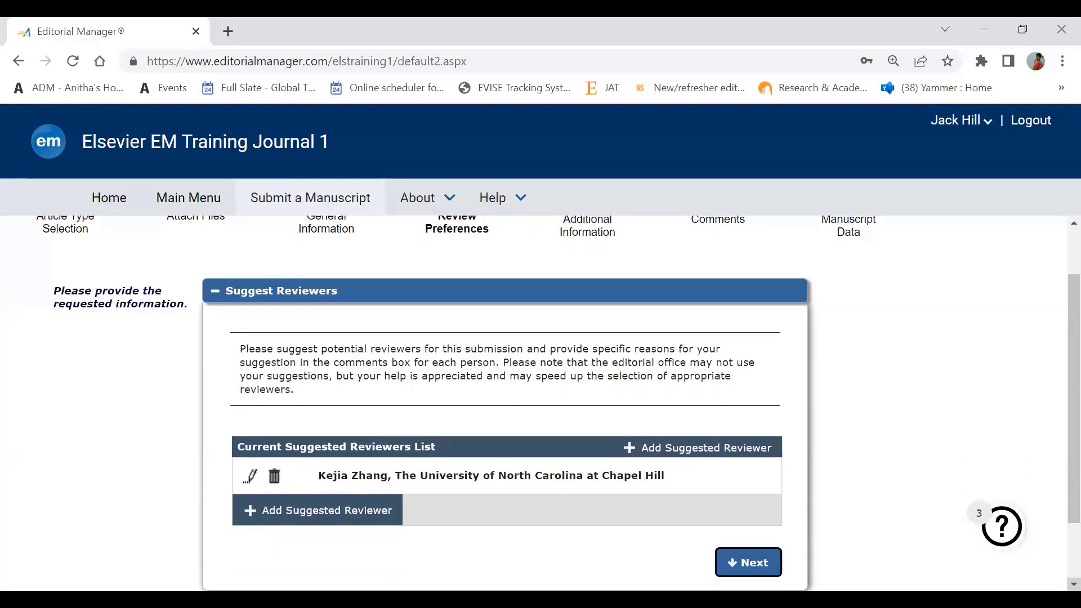
{"action": "scroll", "coordinate": [558, 384], "scroll_direction": "down", "scroll_amount": 2}
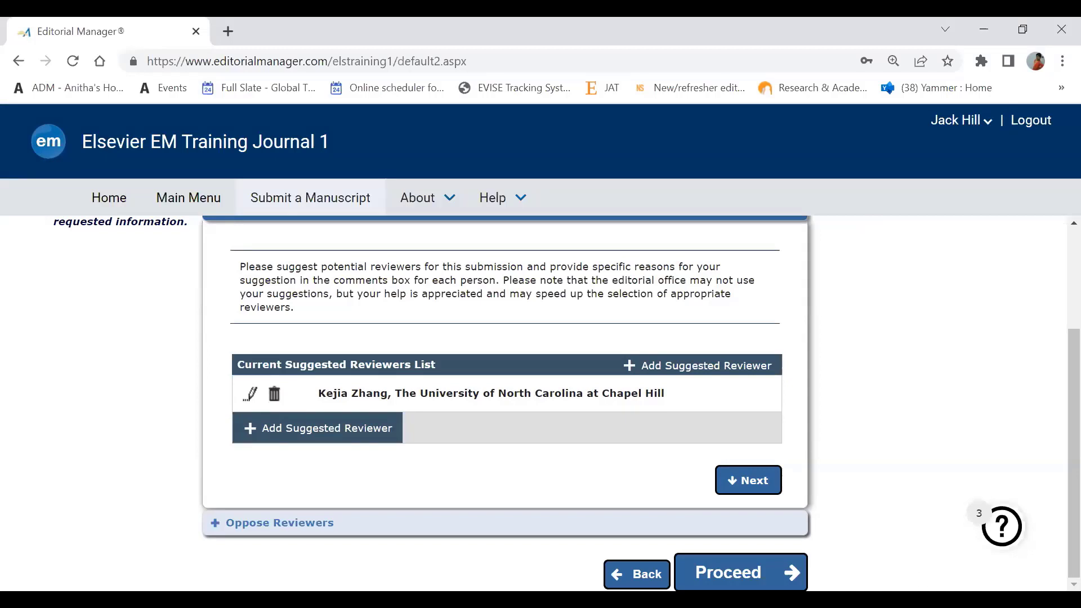
{"action": "left_click", "coordinate": [743, 570]}
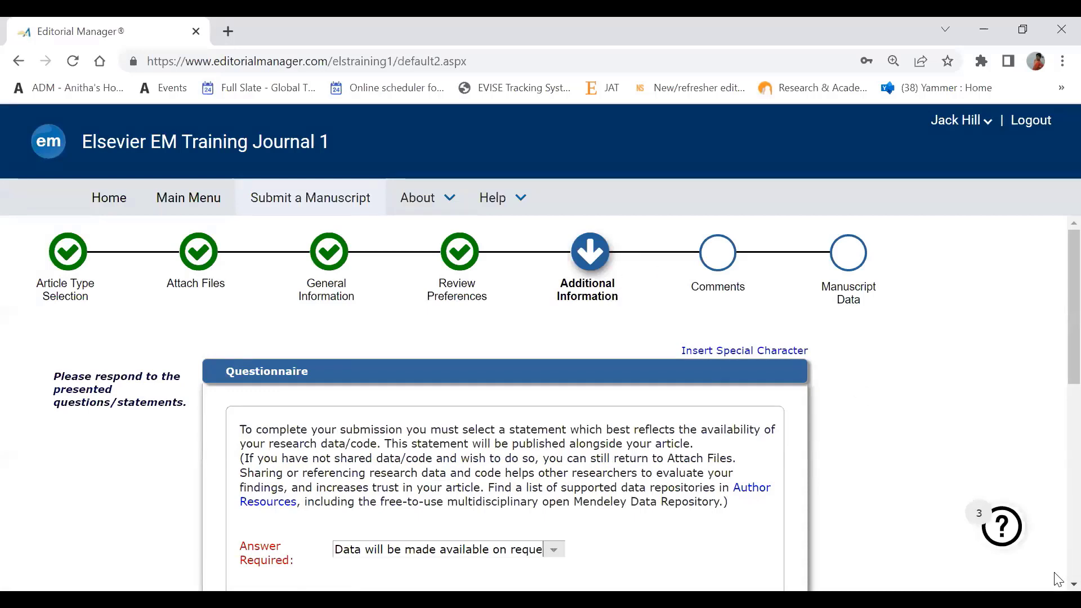
- Answer the data statement with 'The authors do not have permission to share data.' and proceed
{"action": "scroll", "coordinate": [540, 403], "scroll_direction": "down", "scroll_amount": 1}
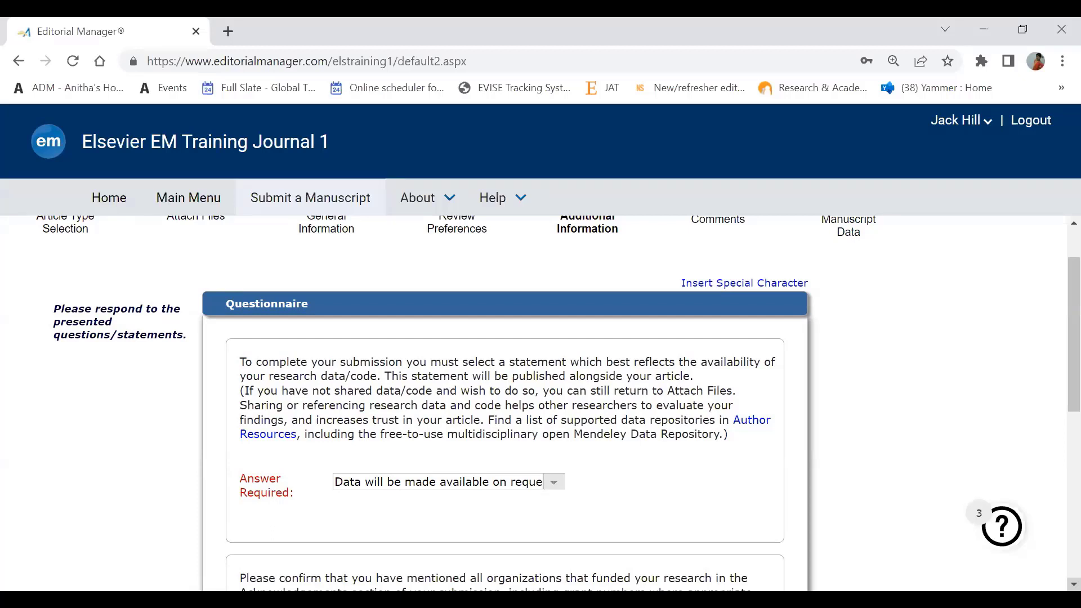
{"action": "scroll", "coordinate": [540, 403], "scroll_direction": "down", "scroll_amount": 1}
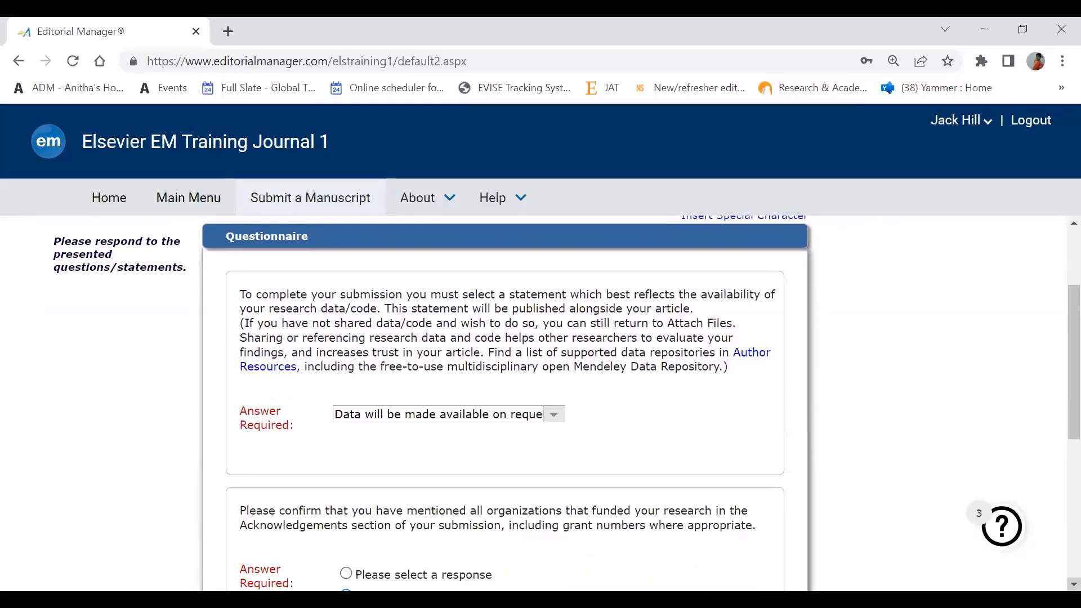
{"action": "scroll", "coordinate": [540, 403], "scroll_direction": "down", "scroll_amount": 2}
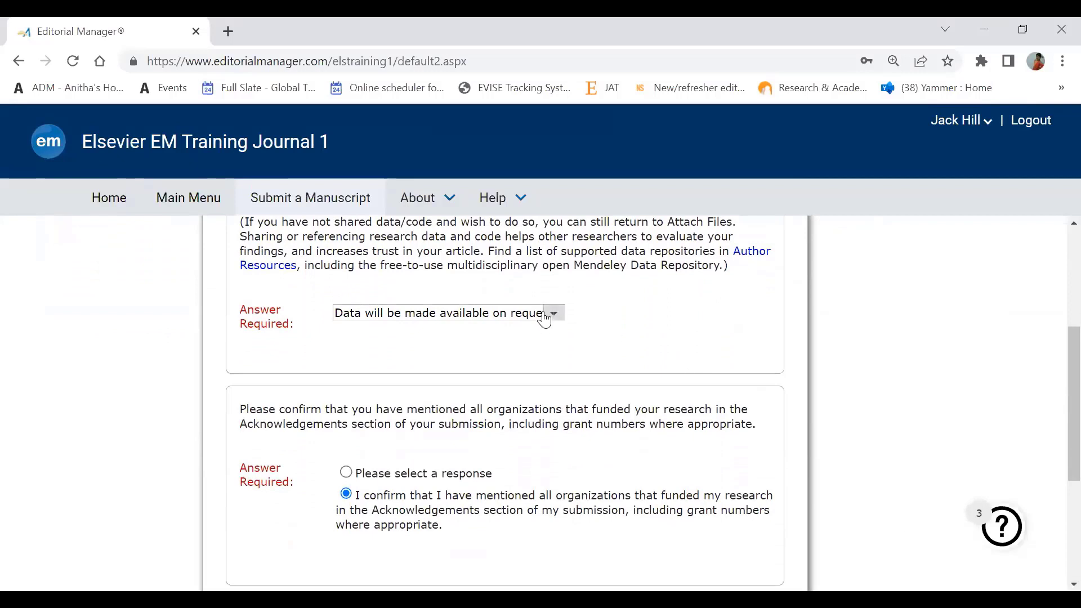
{"action": "left_click", "coordinate": [544, 314]}
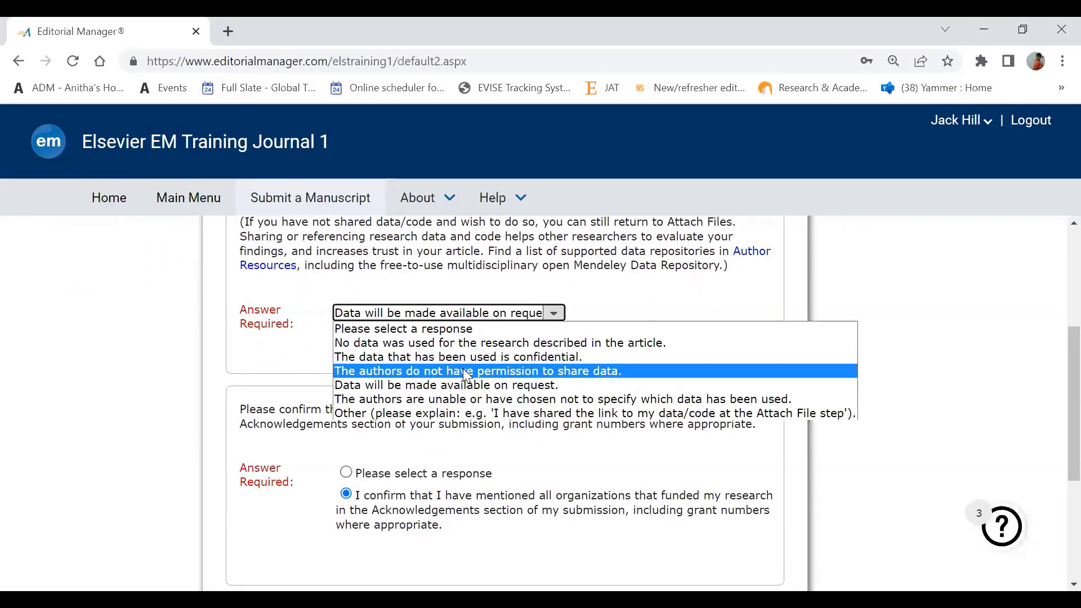
{"action": "left_click", "coordinate": [466, 372]}
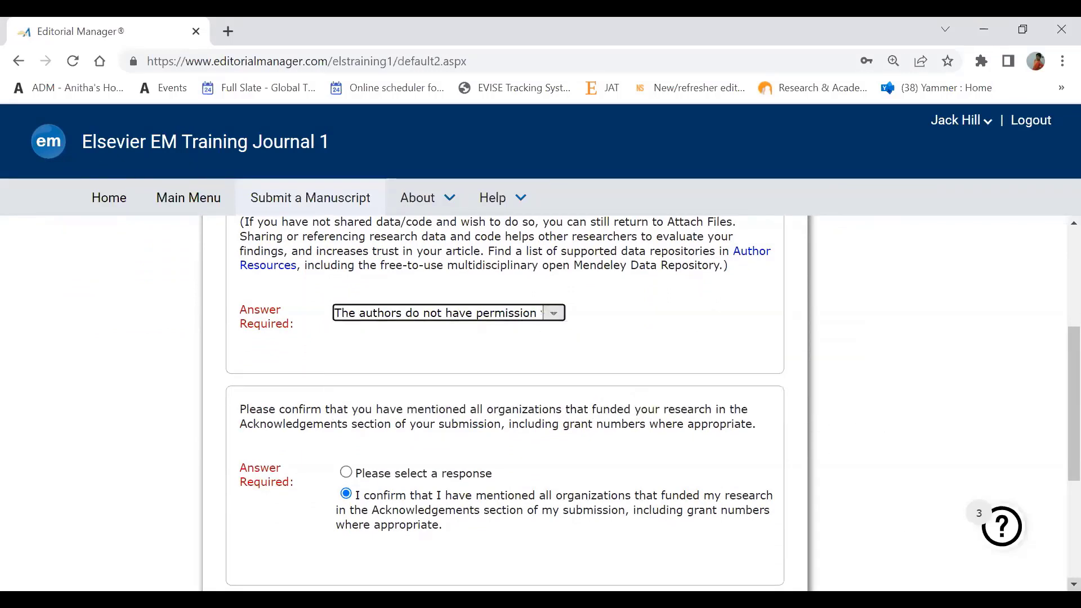
{"action": "scroll", "coordinate": [504, 403], "scroll_direction": "down", "scroll_amount": 3}
{"action": "scroll", "coordinate": [746, 544], "scroll_direction": "down", "scroll_amount": 3}
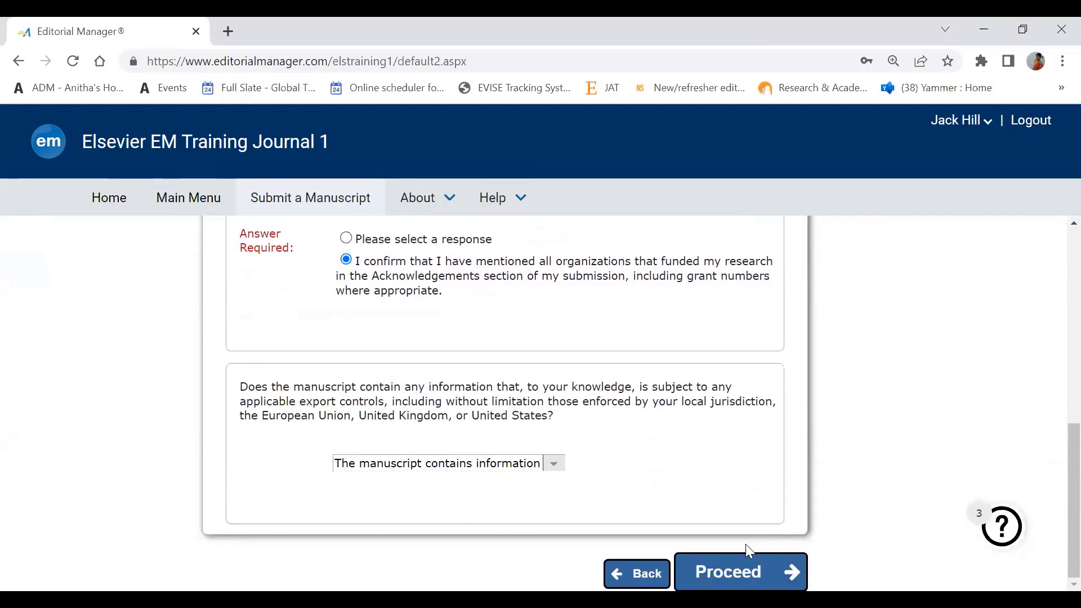
{"action": "left_click", "coordinate": [724, 569]}
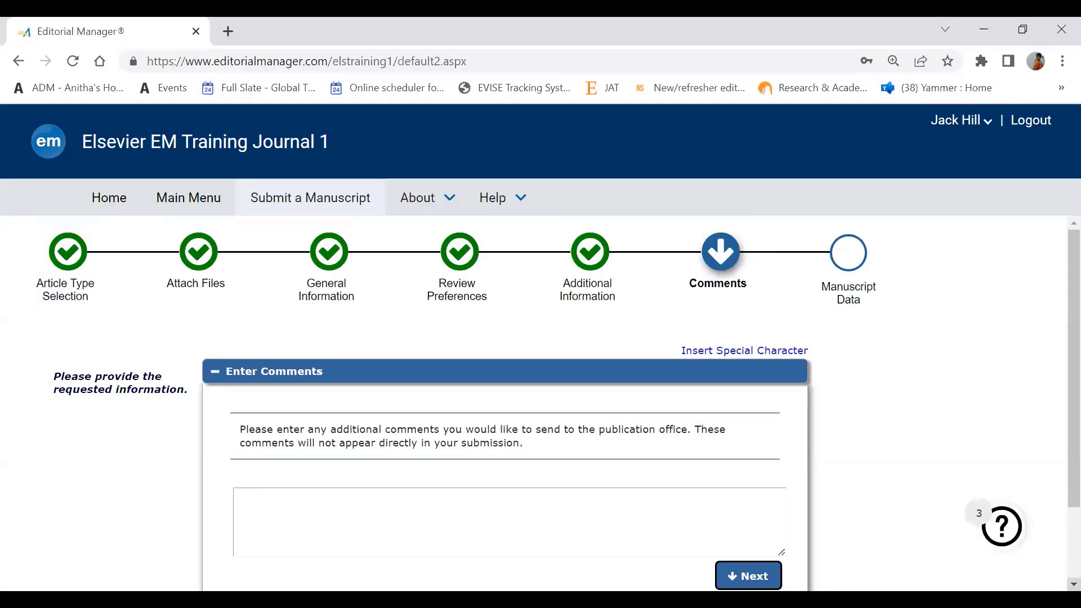
- Enter the comment 'test submission' for the publication office
{"action": "scroll", "coordinate": [1074, 584], "scroll_direction": "down", "scroll_amount": 2}
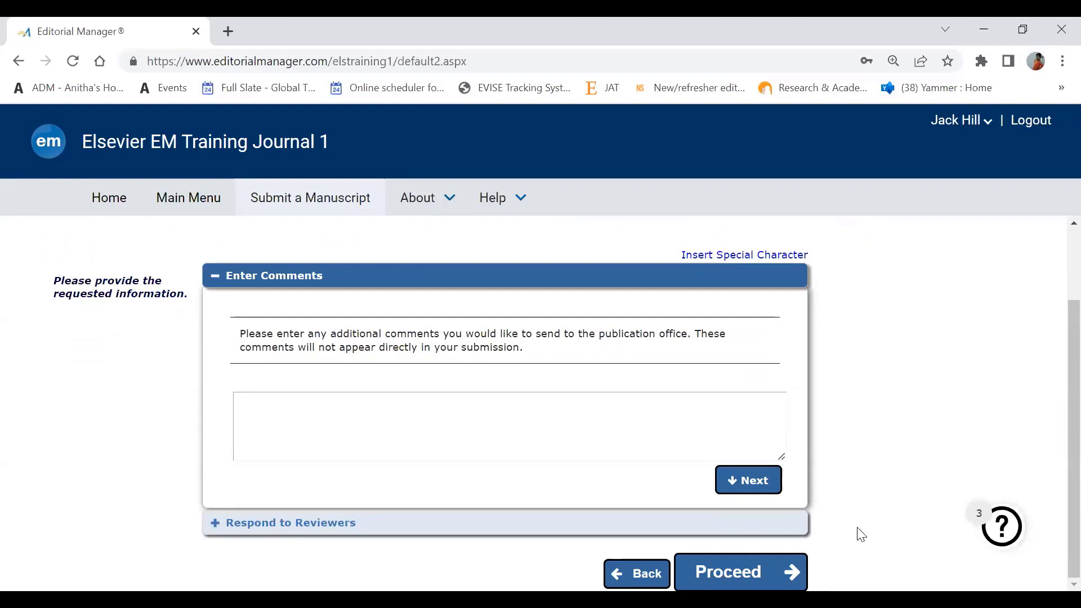
{"action": "left_click", "coordinate": [560, 415]}
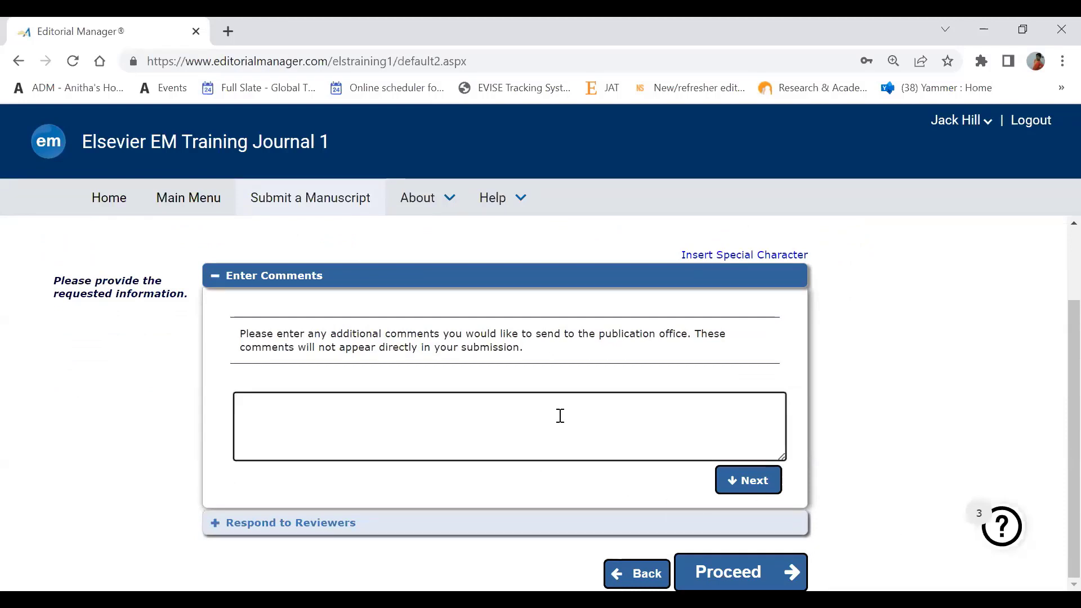
{"action": "type", "text": "test su"}
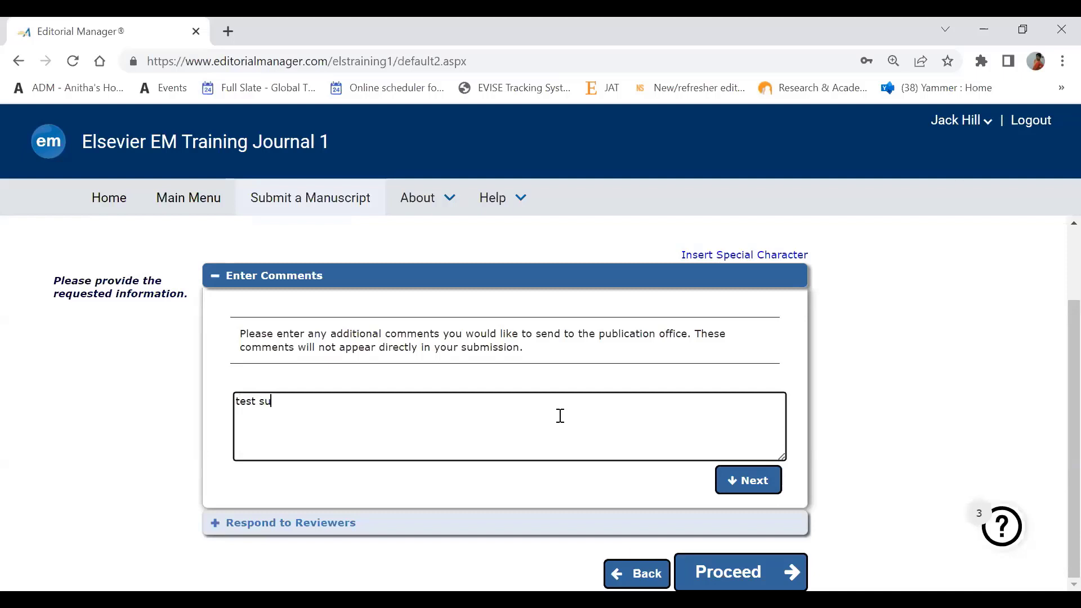
{"action": "type", "text": "bmissa"}
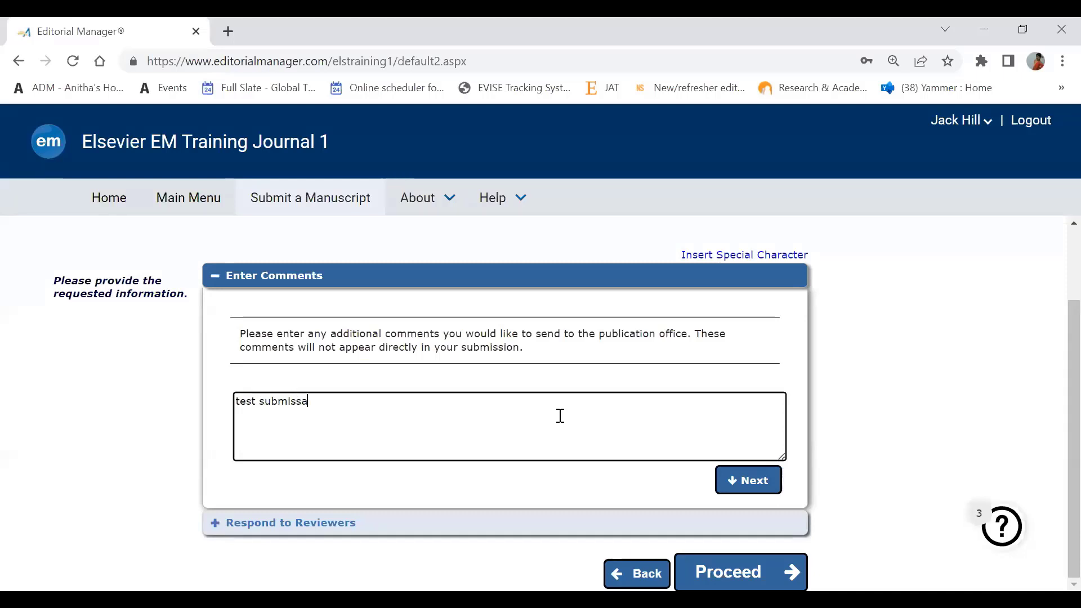
{"action": "key", "text": "BackSpace"}
{"action": "type", "text": "ion"}
- Expand Respond to Reviewers and type 'test submission' as the response
{"action": "left_click", "coordinate": [216, 534]}
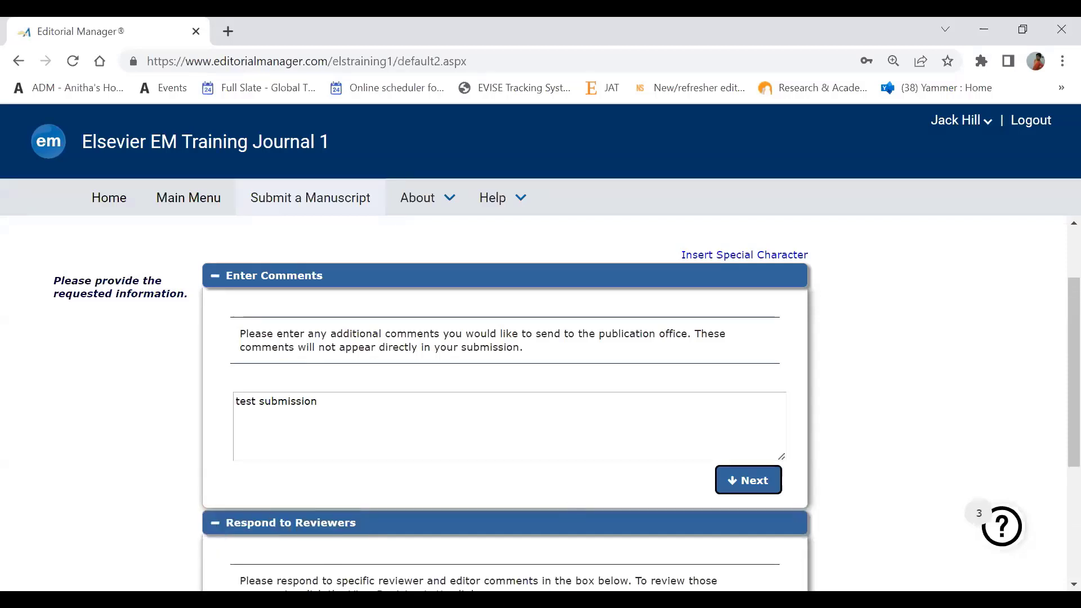
{"action": "scroll", "coordinate": [540, 394], "scroll_direction": "down", "scroll_amount": 1}
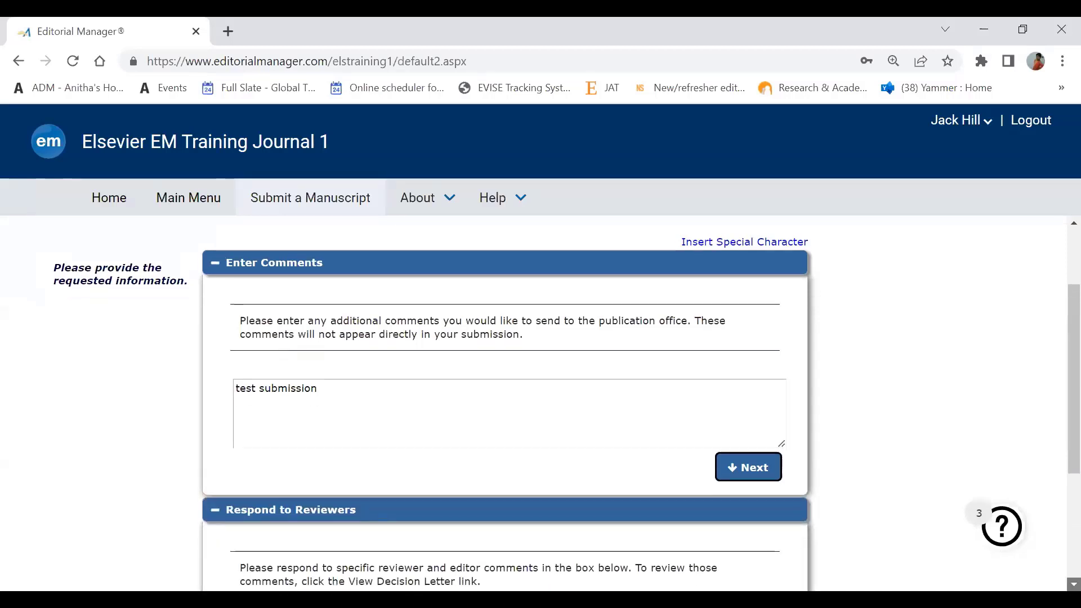
{"action": "scroll", "coordinate": [308, 578], "scroll_direction": "down", "scroll_amount": 4}
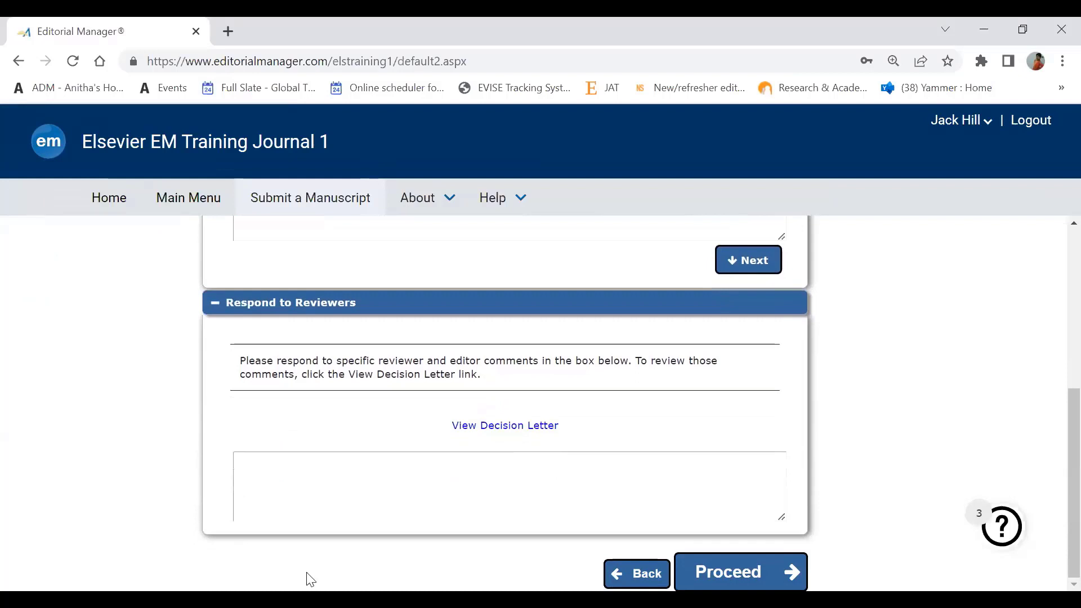
{"action": "left_click", "coordinate": [353, 495]}
{"action": "type", "text": "test "}
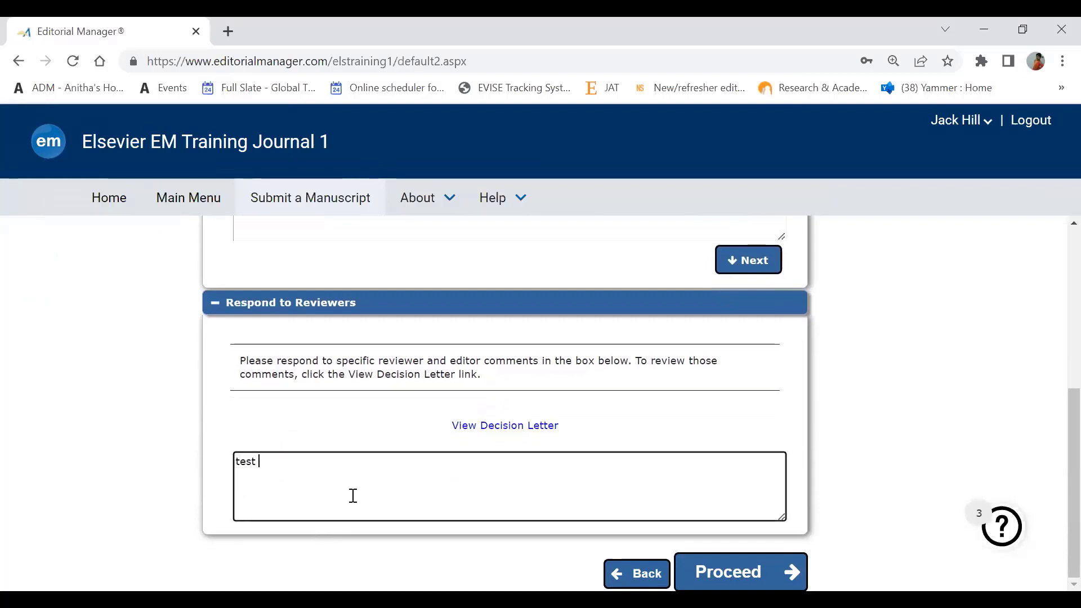
{"action": "type", "text": "submission"}
- Go to Manuscript Data, scroll past the title, check the Abstract, and expand the Authors list
{"action": "left_click", "coordinate": [736, 575]}
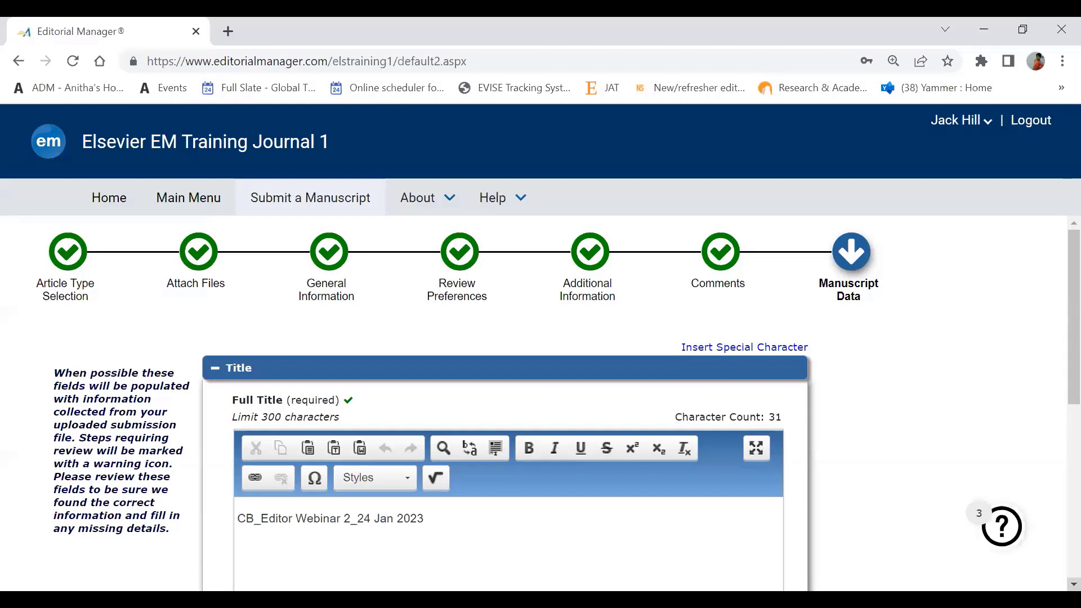
{"action": "scroll", "coordinate": [558, 402], "scroll_direction": "down", "scroll_amount": 2}
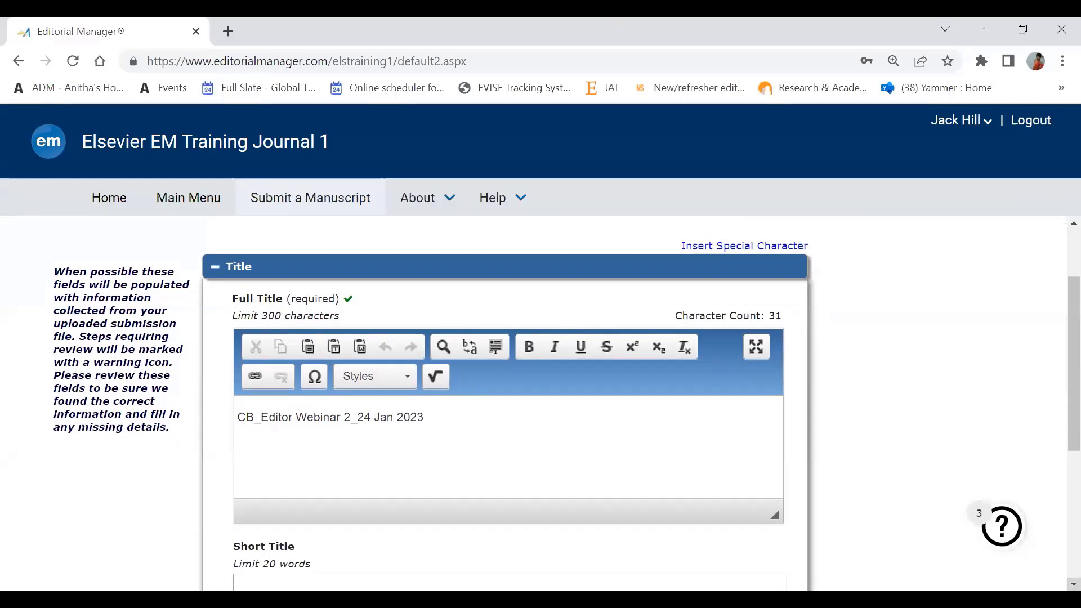
{"action": "scroll", "coordinate": [567, 405], "scroll_direction": "down", "scroll_amount": 1}
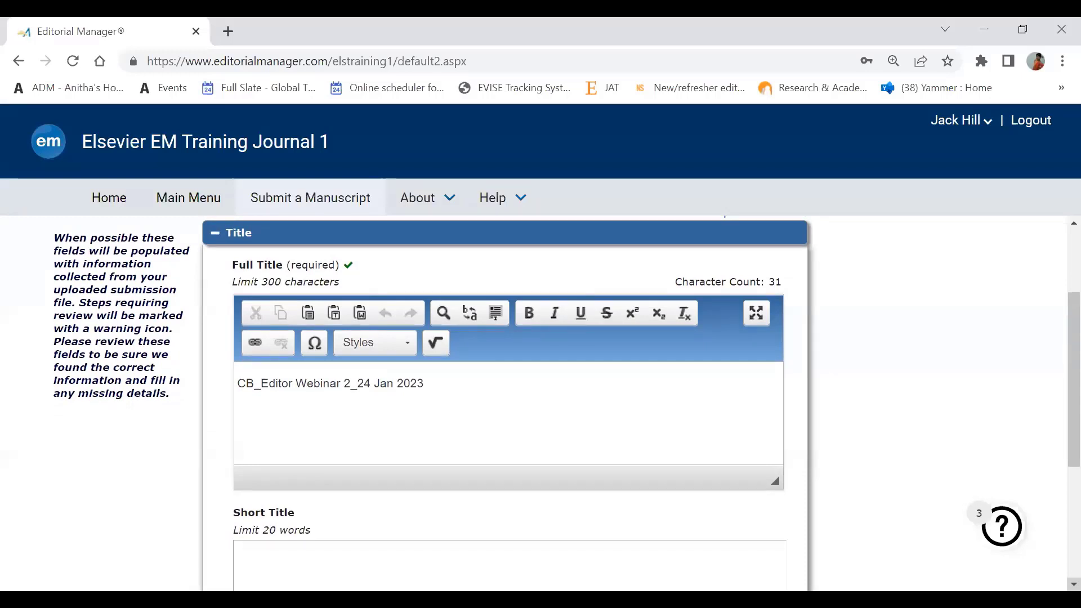
{"action": "scroll", "coordinate": [567, 403], "scroll_direction": "down", "scroll_amount": 4}
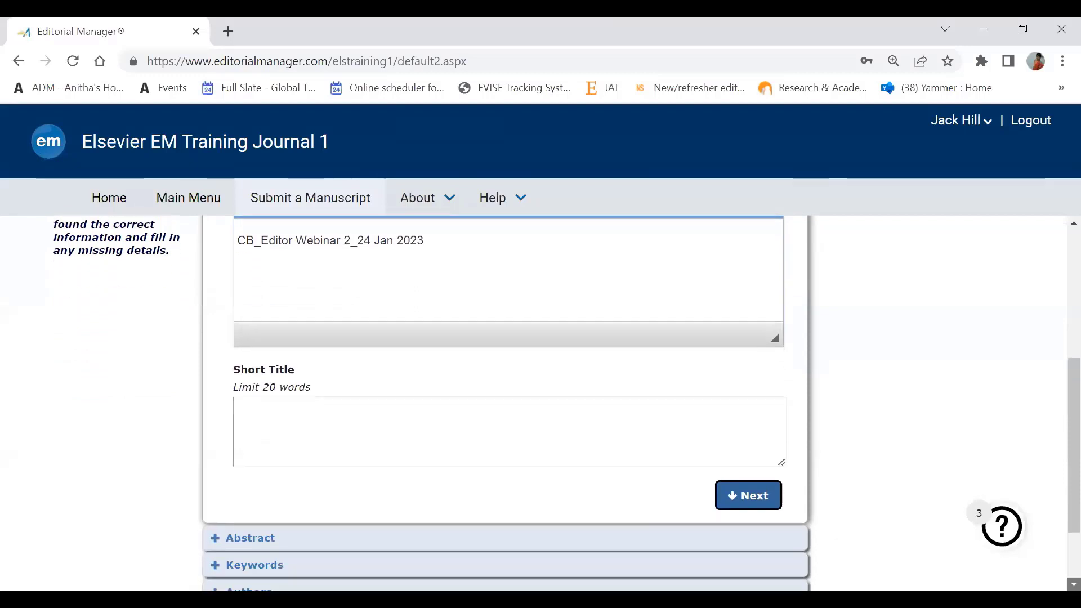
{"action": "scroll", "coordinate": [566, 402], "scroll_direction": "down", "scroll_amount": 3}
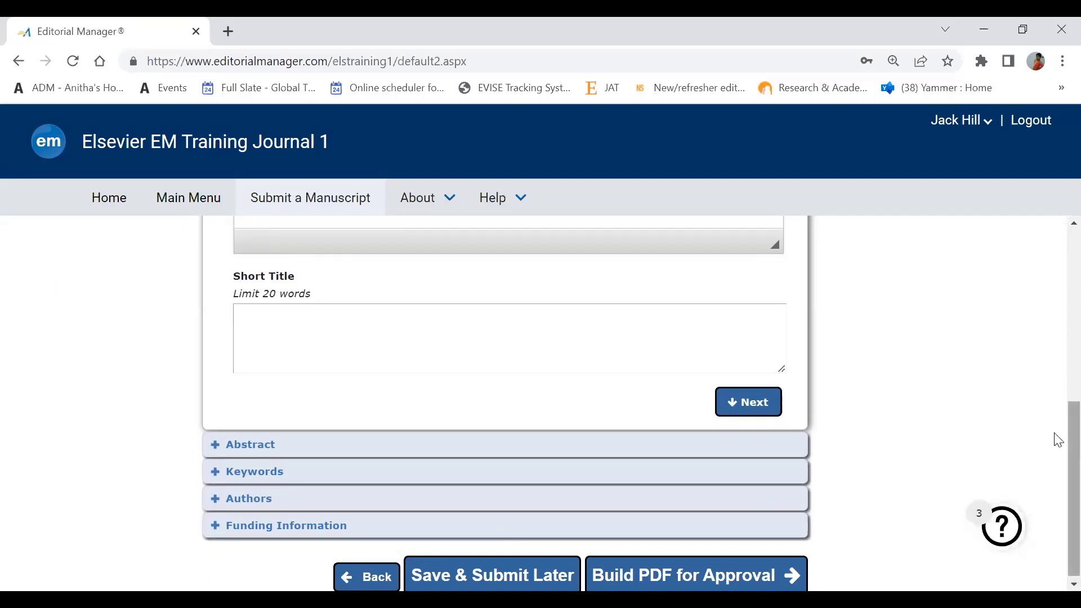
{"action": "left_click", "coordinate": [220, 454]}
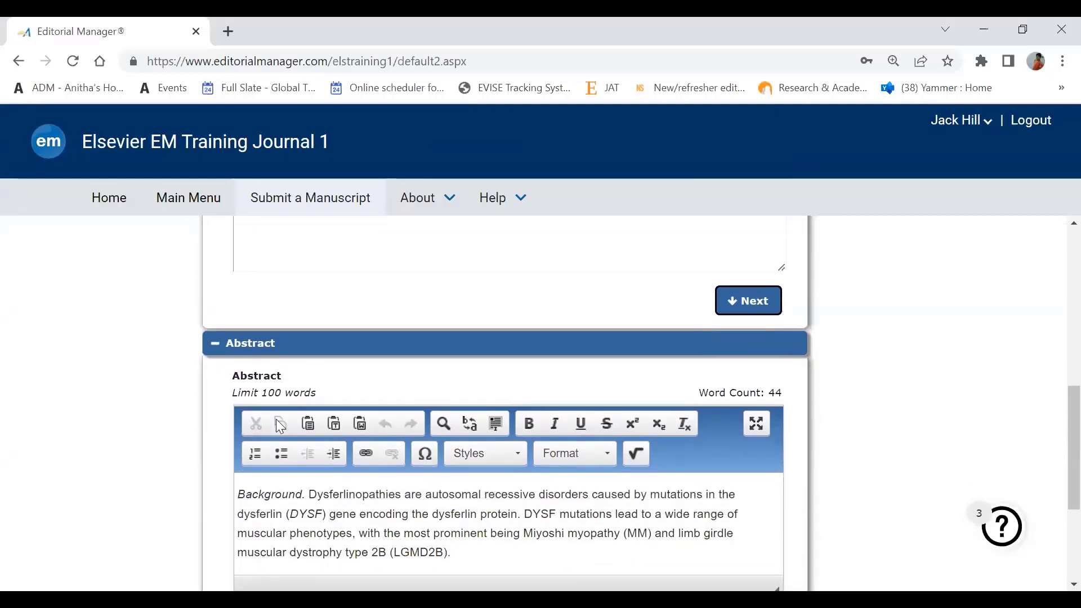
{"action": "left_click", "coordinate": [213, 353]}
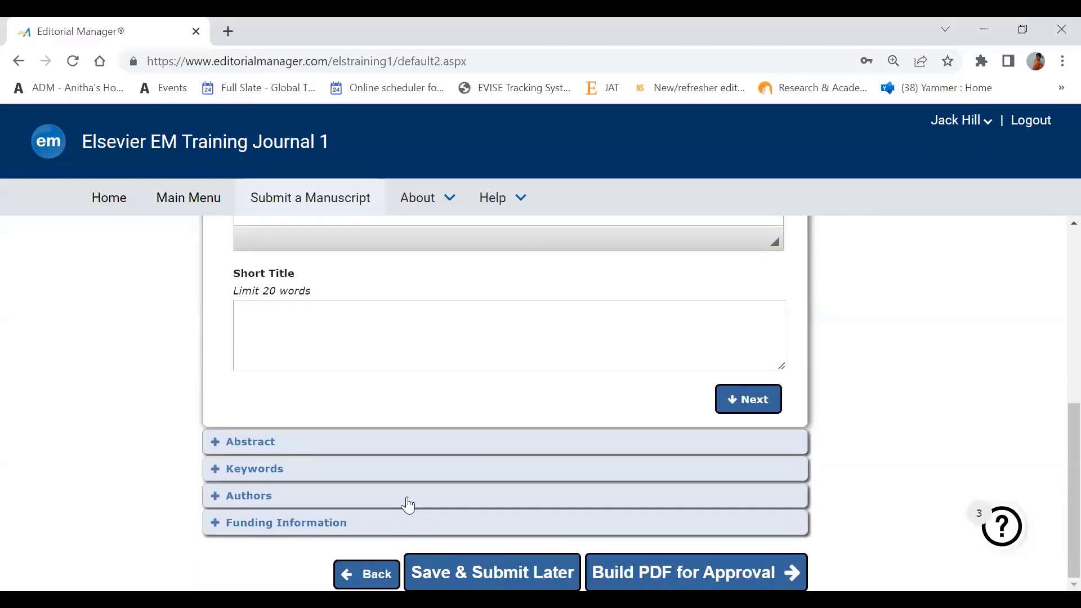
{"action": "left_click", "coordinate": [215, 498]}
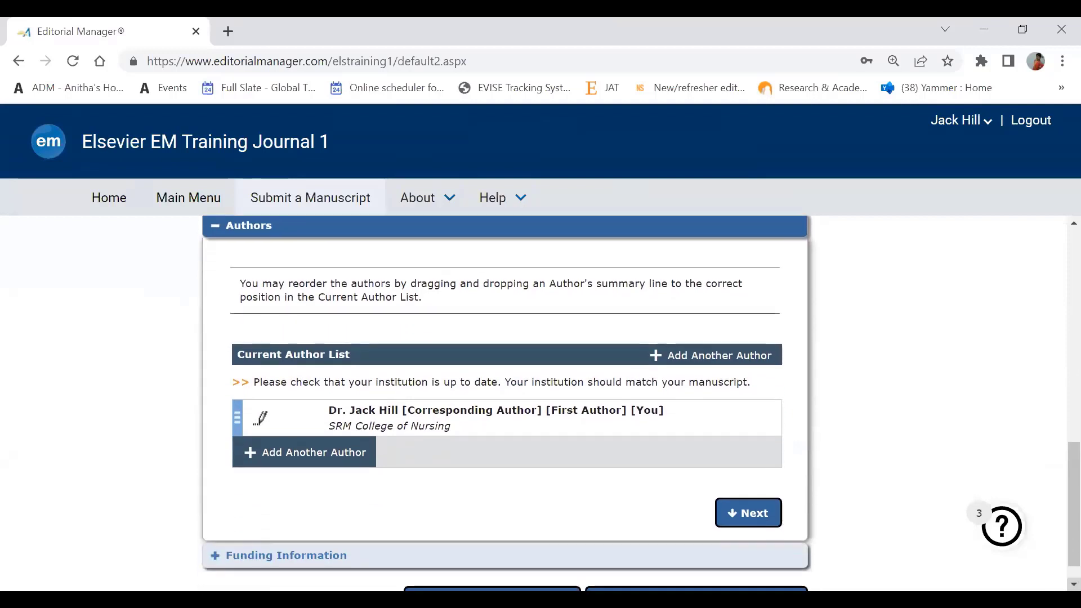
{"action": "left_click", "coordinate": [1074, 585]}
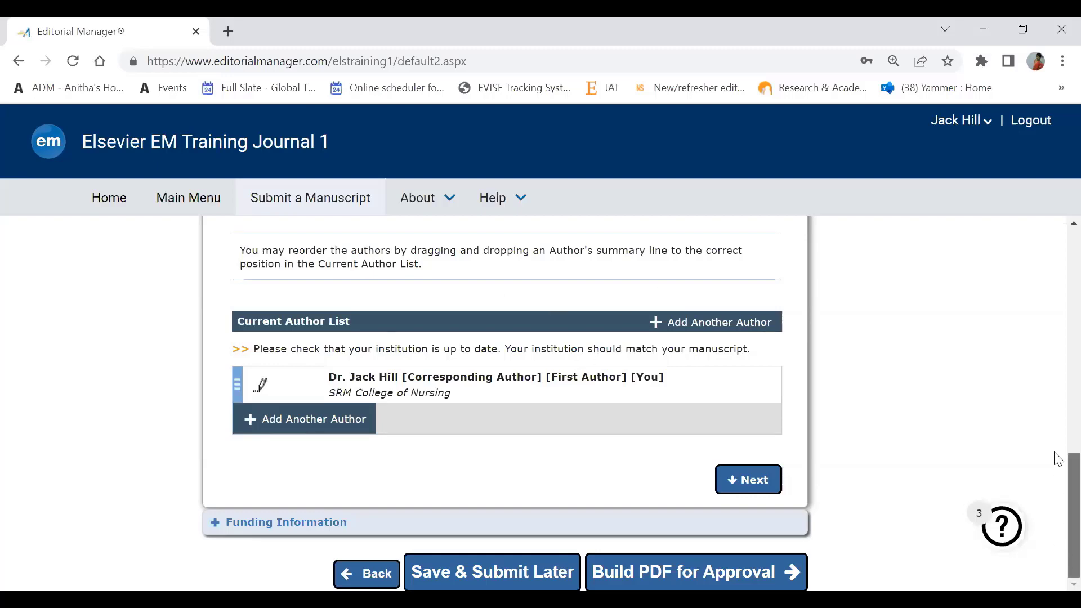
{"action": "left_click_drag", "start_coordinate": [1054, 458], "coordinate": [1055, 345]}
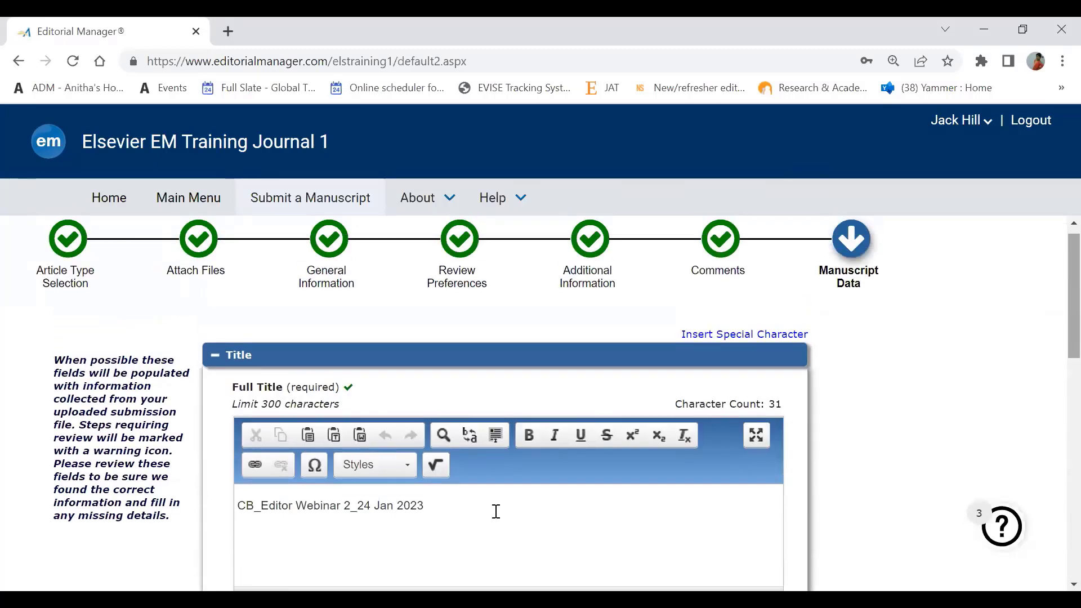
{"action": "triple_click", "coordinate": [439, 510]}
{"action": "key", "text": "ctrl+c"}
{"action": "key", "text": "BackSpace"}
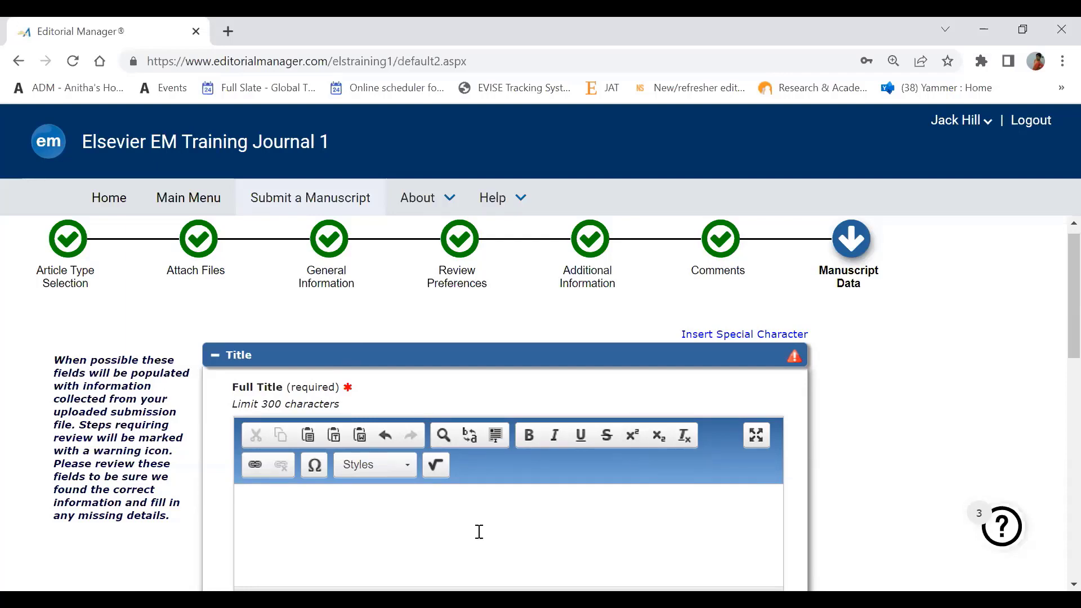
{"action": "key", "text": "ctrl+v"}
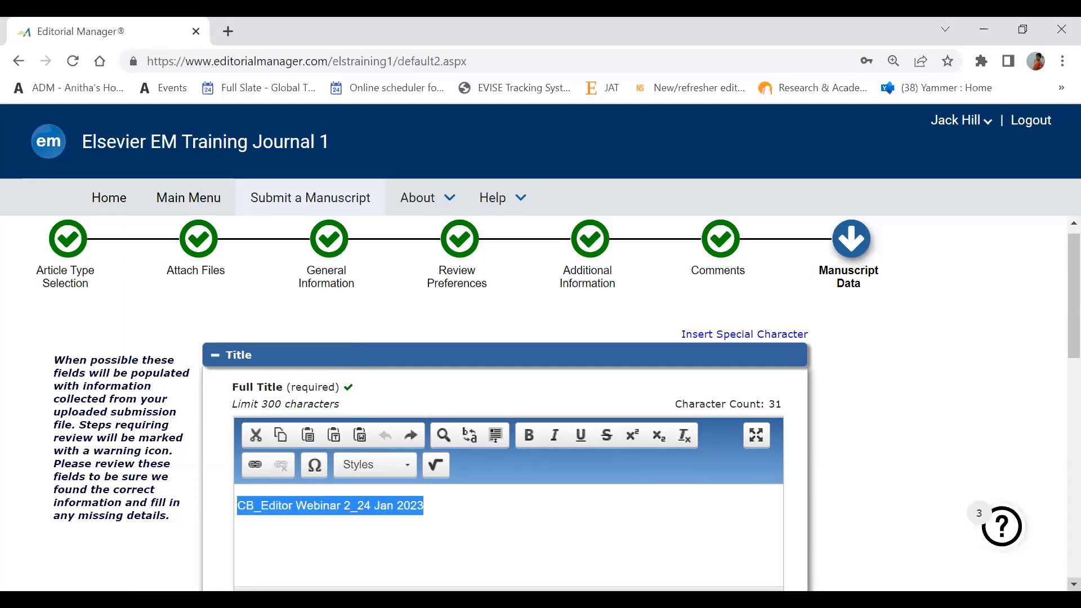
{"action": "left_click", "coordinate": [1075, 584]}
{"action": "scroll", "coordinate": [1074, 584], "scroll_direction": "down", "scroll_amount": 7}
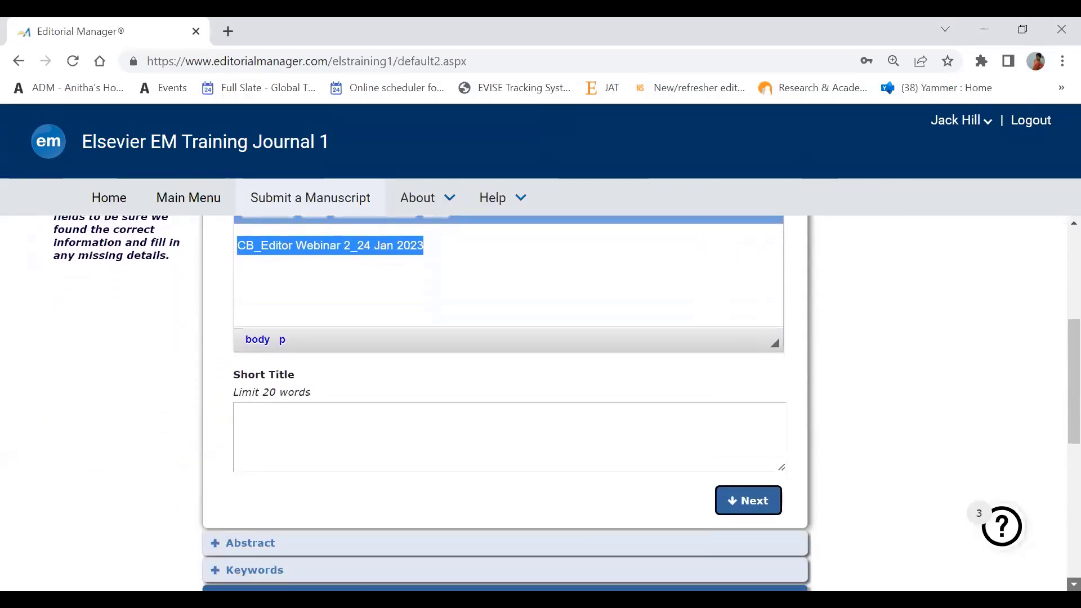
{"action": "scroll", "coordinate": [1075, 584], "scroll_direction": "down", "scroll_amount": 4}
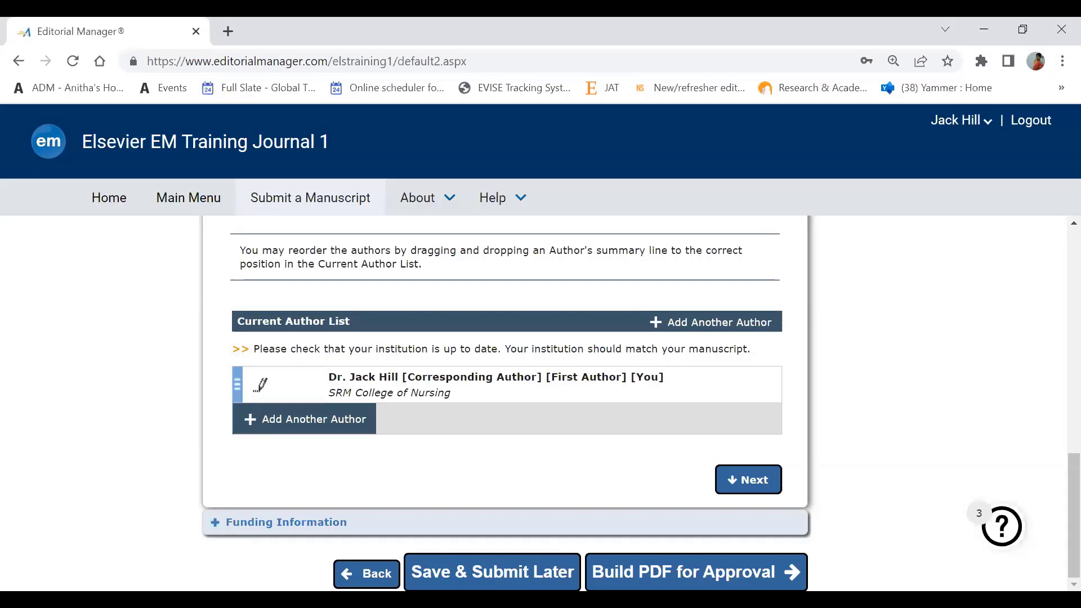
- Build the revision PDF for approval, reaching the Revisions Waiting for Approval by Author folder
{"action": "left_click", "coordinate": [649, 577]}
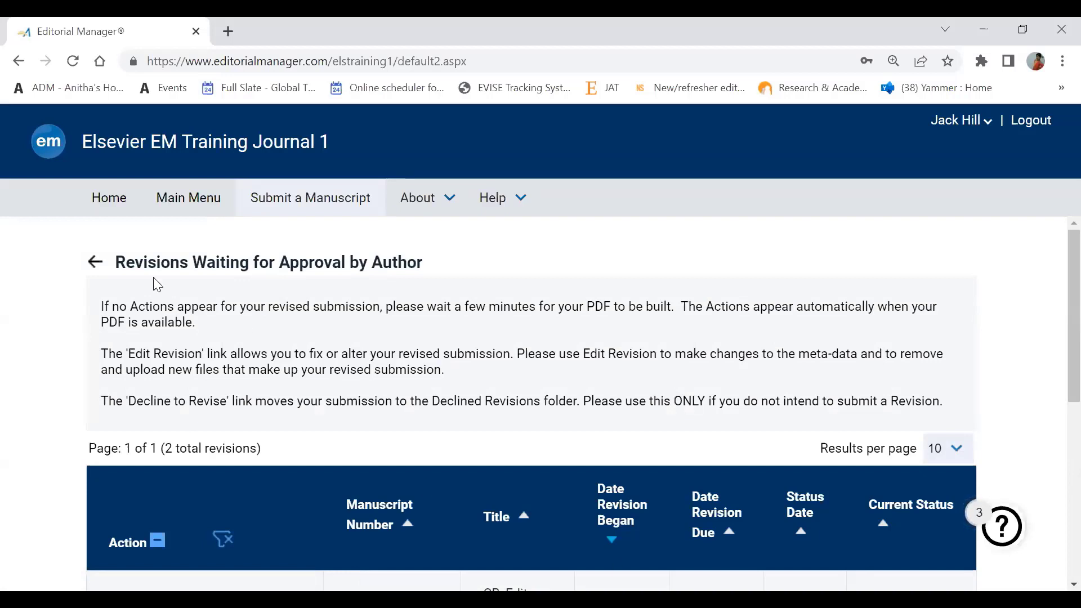
{"action": "left_click", "coordinate": [427, 197]}
{"action": "left_click", "coordinate": [163, 387]}
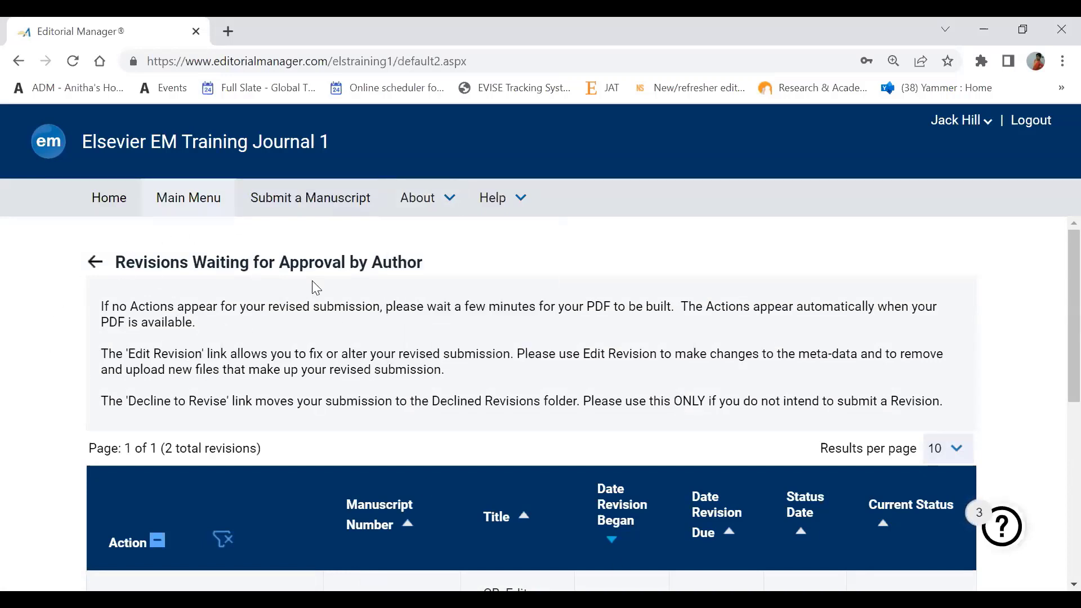
- Look over the Incomplete Submissions Being Revised list, then return to the Author Main Menu
{"action": "left_click", "coordinate": [196, 207]}
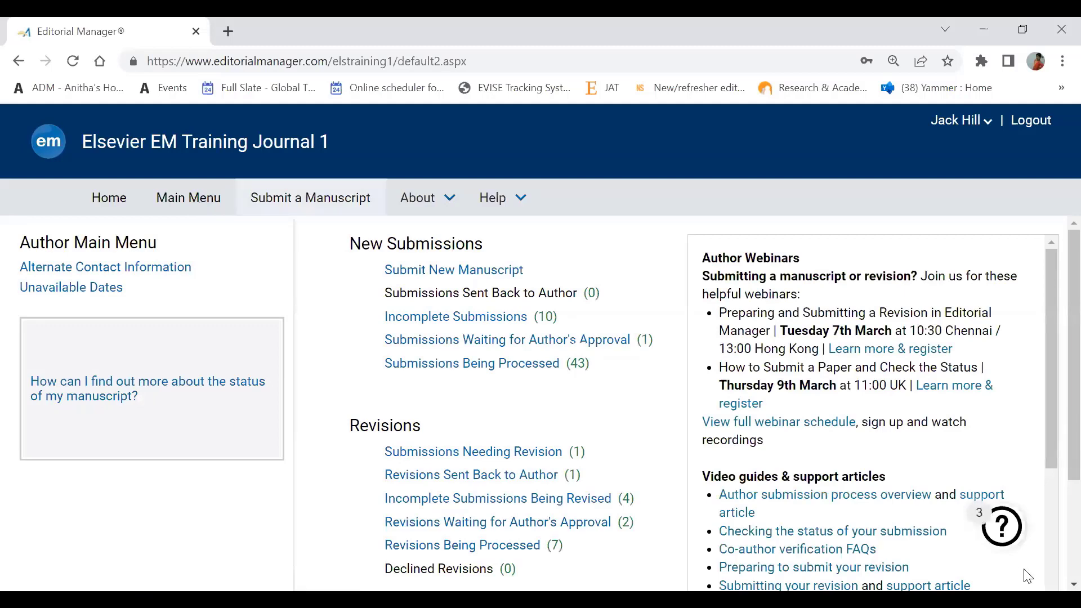
{"action": "scroll", "coordinate": [589, 513], "scroll_direction": "down", "scroll_amount": 2}
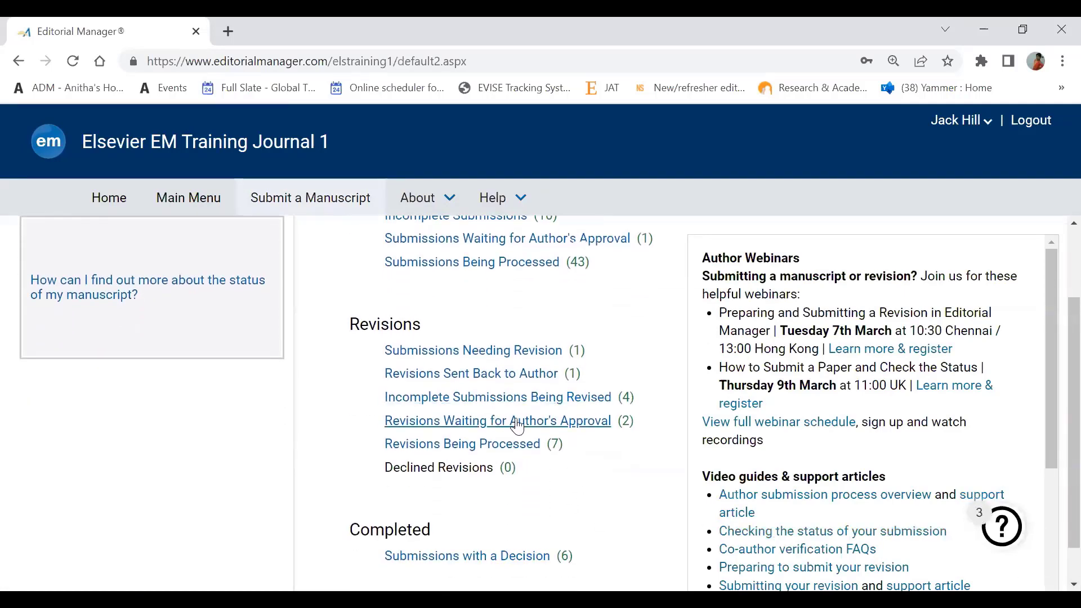
{"action": "left_click", "coordinate": [552, 406]}
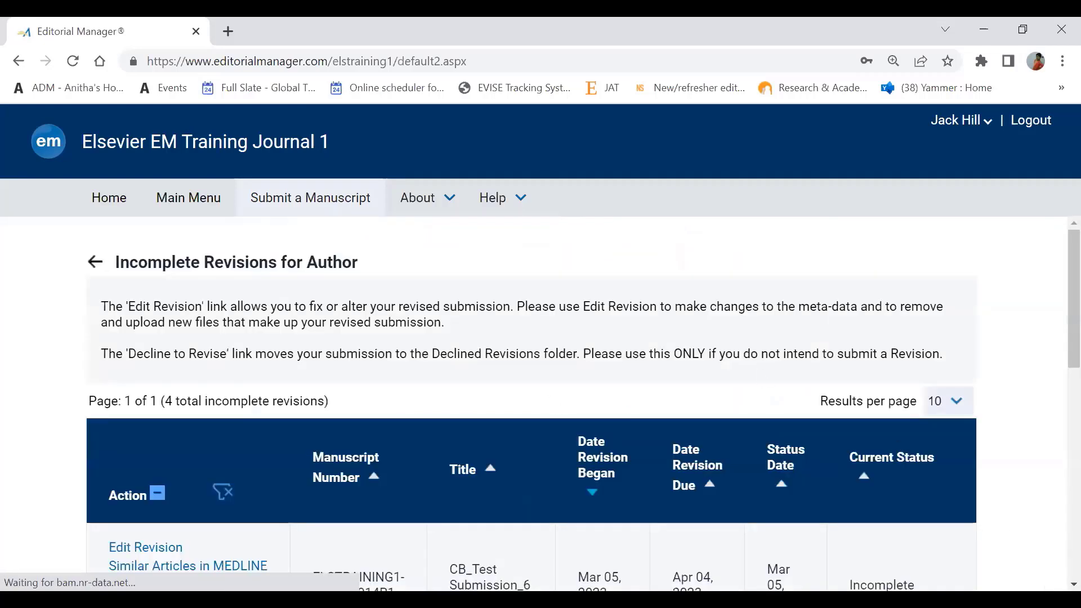
{"action": "scroll", "coordinate": [584, 410], "scroll_direction": "down", "scroll_amount": 2}
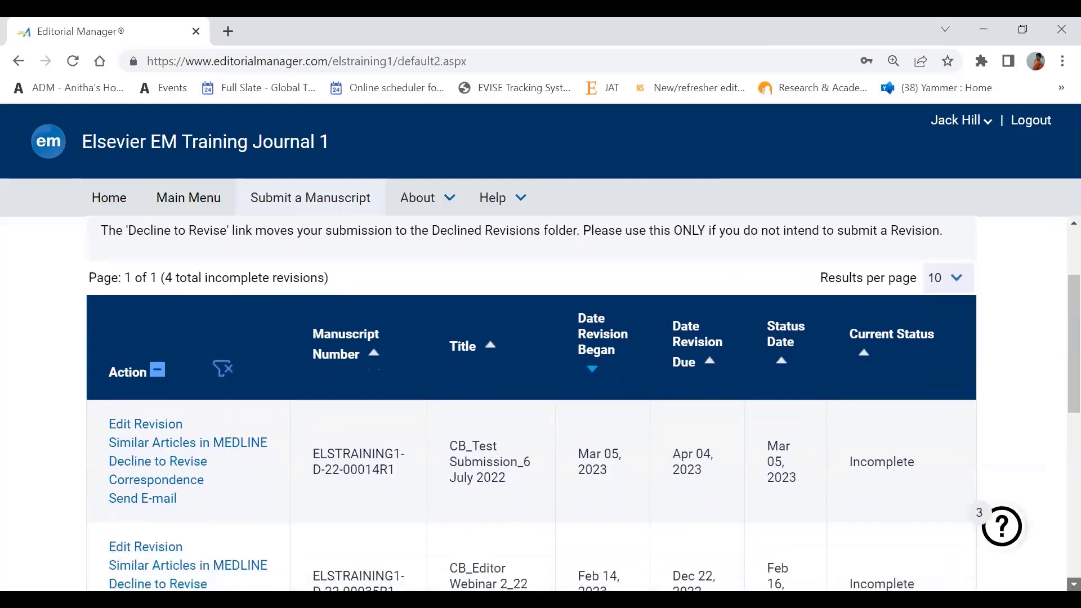
{"action": "scroll", "coordinate": [263, 403], "scroll_direction": "down", "scroll_amount": 1}
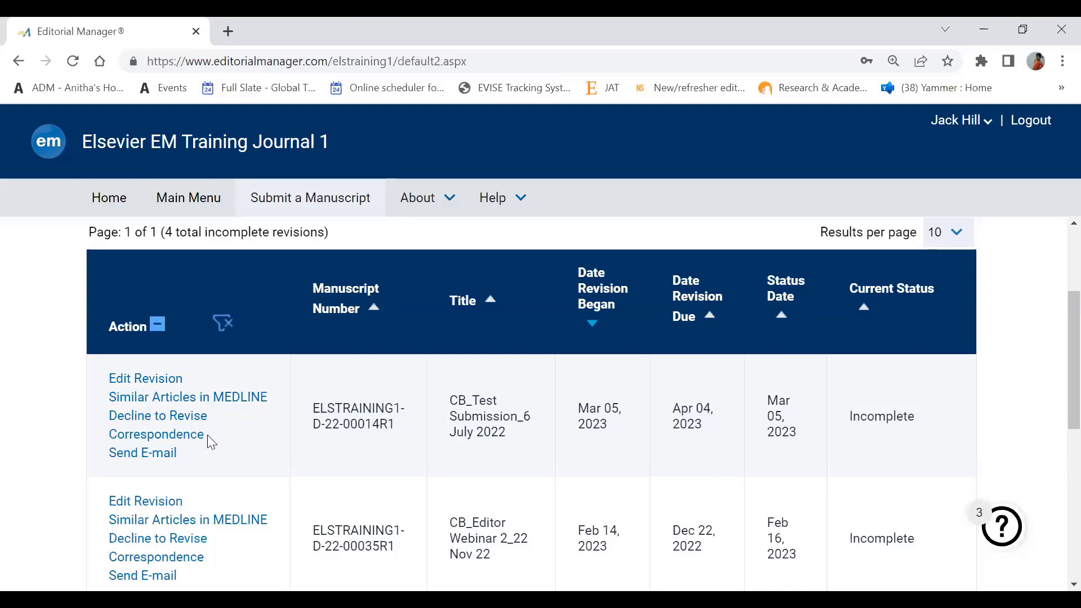
{"action": "left_click", "coordinate": [203, 215]}
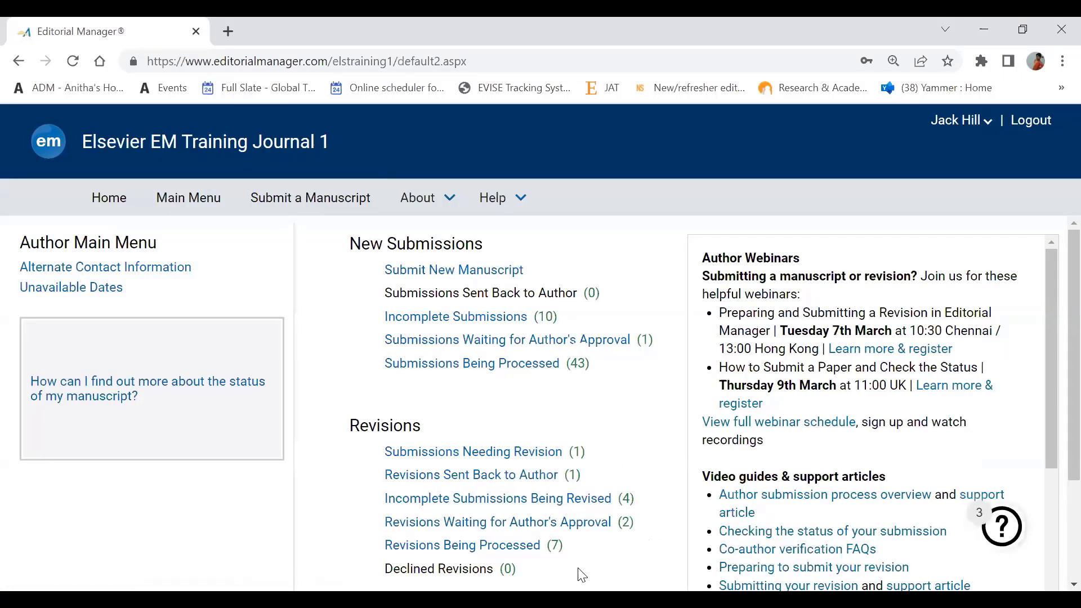
- Open Revisions Waiting for Author's Approval, browse its 2 revisions, and reload the list
{"action": "left_click", "coordinate": [572, 528]}
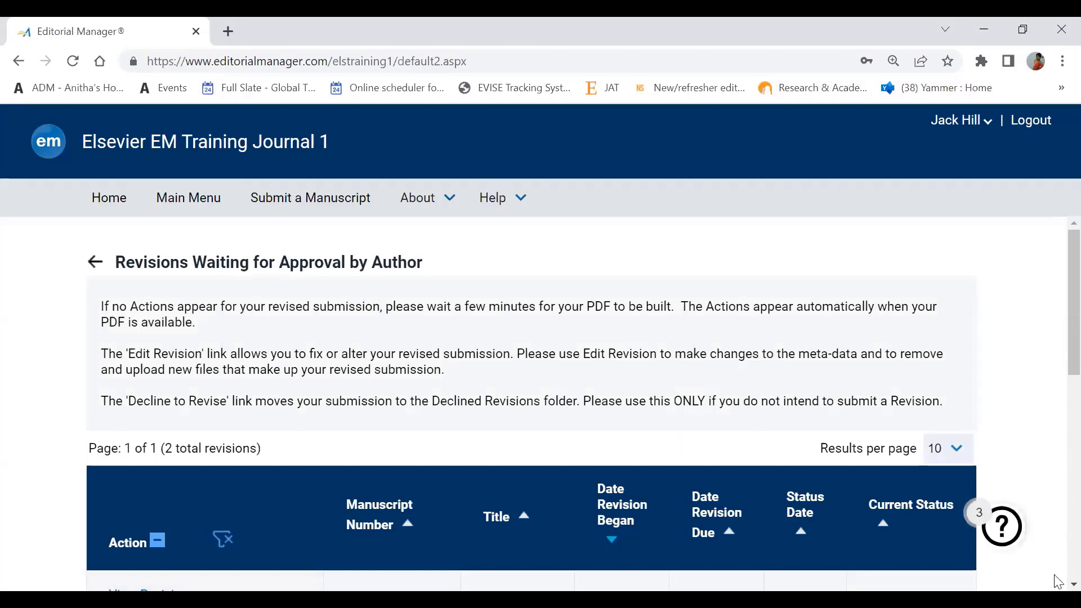
{"action": "scroll", "coordinate": [583, 404], "scroll_direction": "down", "scroll_amount": 2}
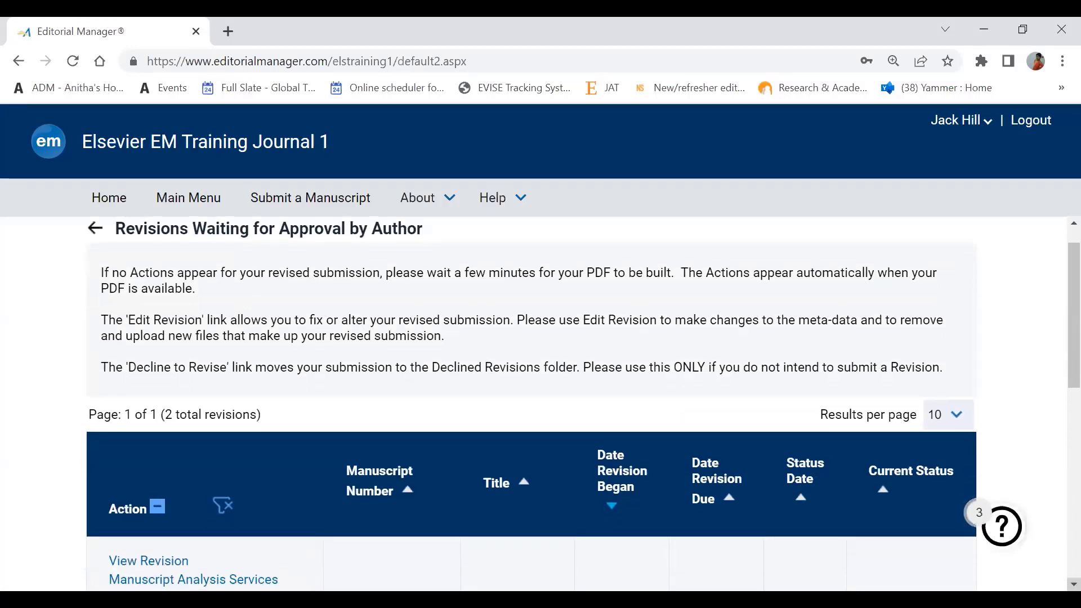
{"action": "scroll", "coordinate": [584, 404], "scroll_direction": "down", "scroll_amount": 4}
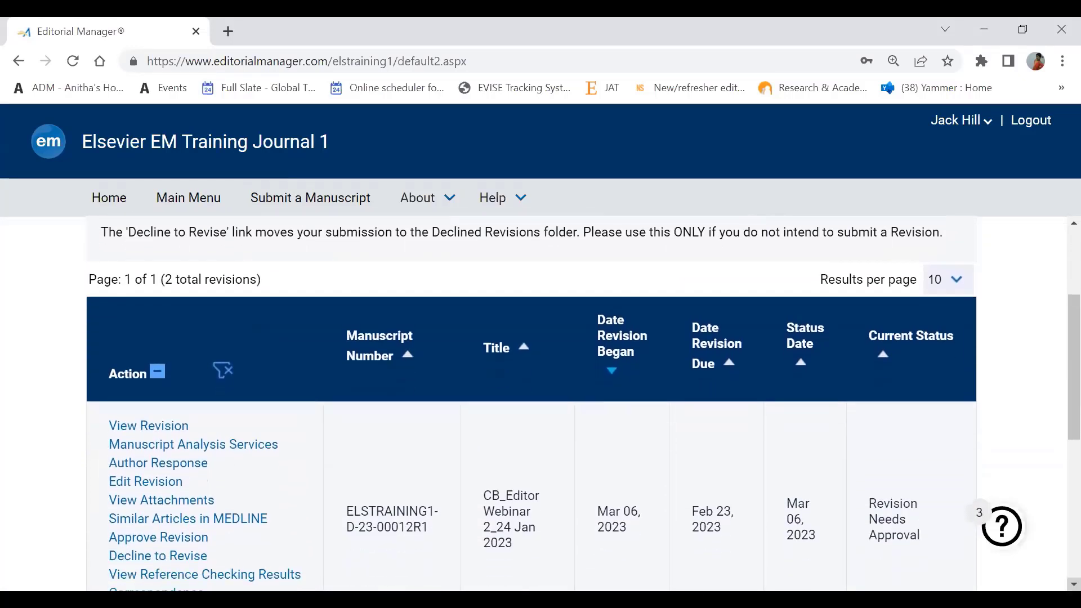
{"action": "scroll", "coordinate": [583, 405], "scroll_direction": "down", "scroll_amount": 1}
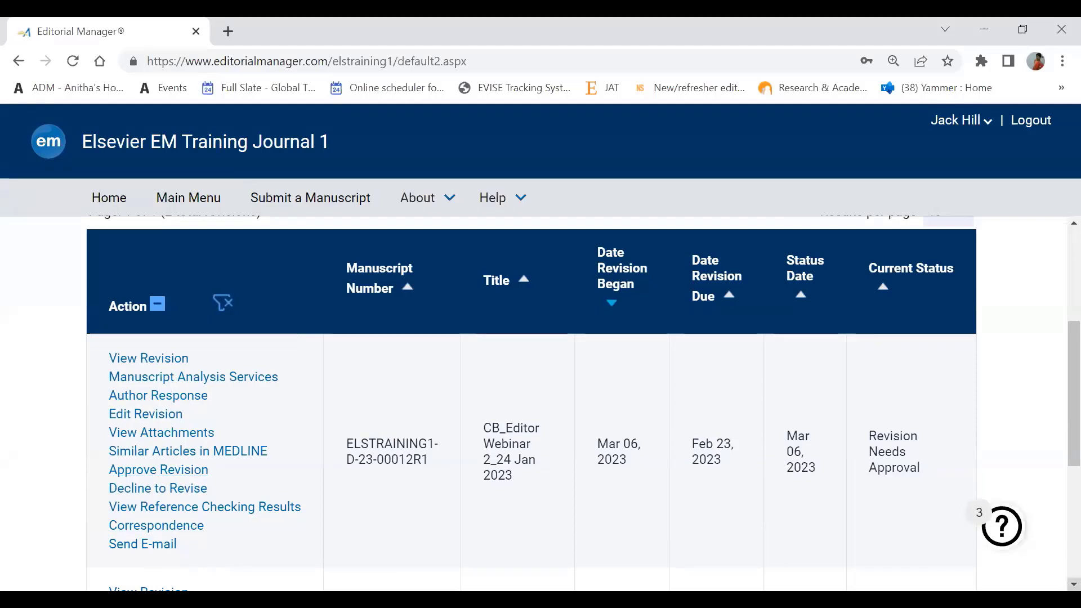
{"action": "scroll", "coordinate": [531, 403], "scroll_direction": "down", "scroll_amount": 2}
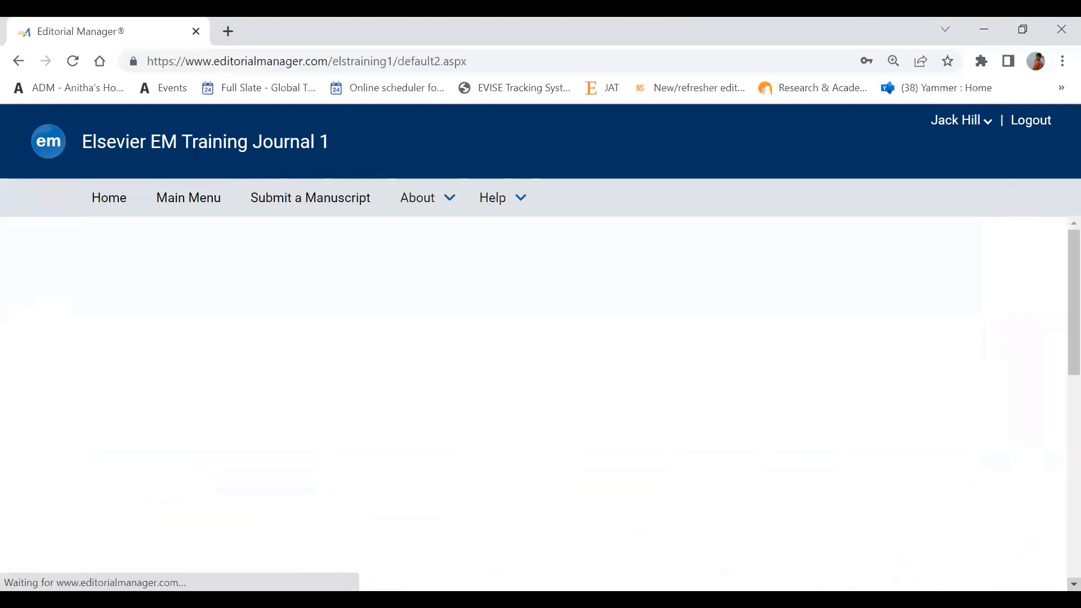
{"action": "scroll", "coordinate": [532, 403], "scroll_direction": "down", "scroll_amount": 4}
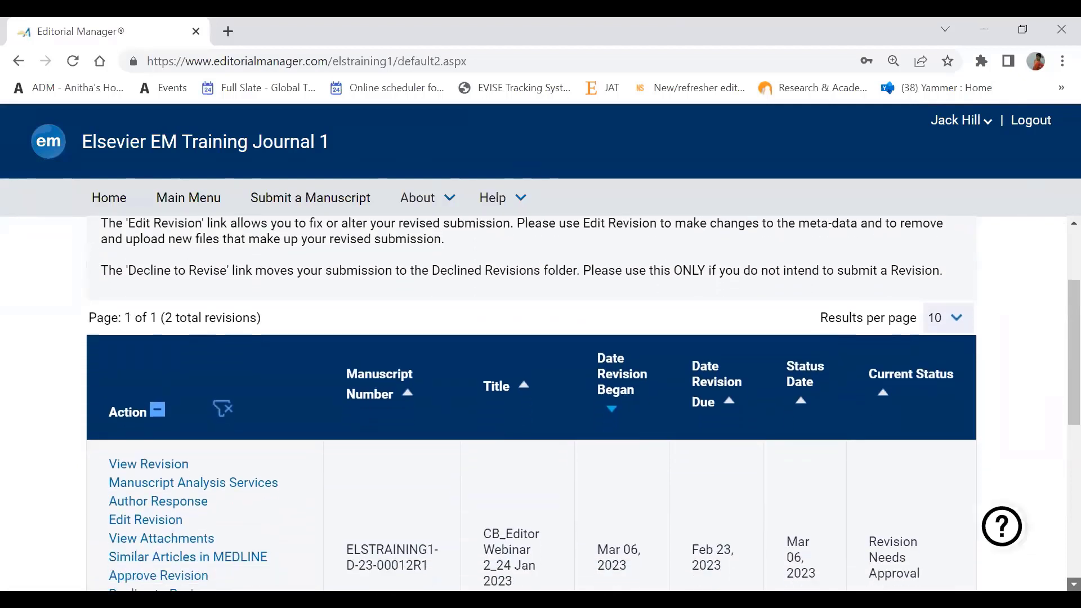
{"action": "scroll", "coordinate": [531, 403], "scroll_direction": "down", "scroll_amount": 2}
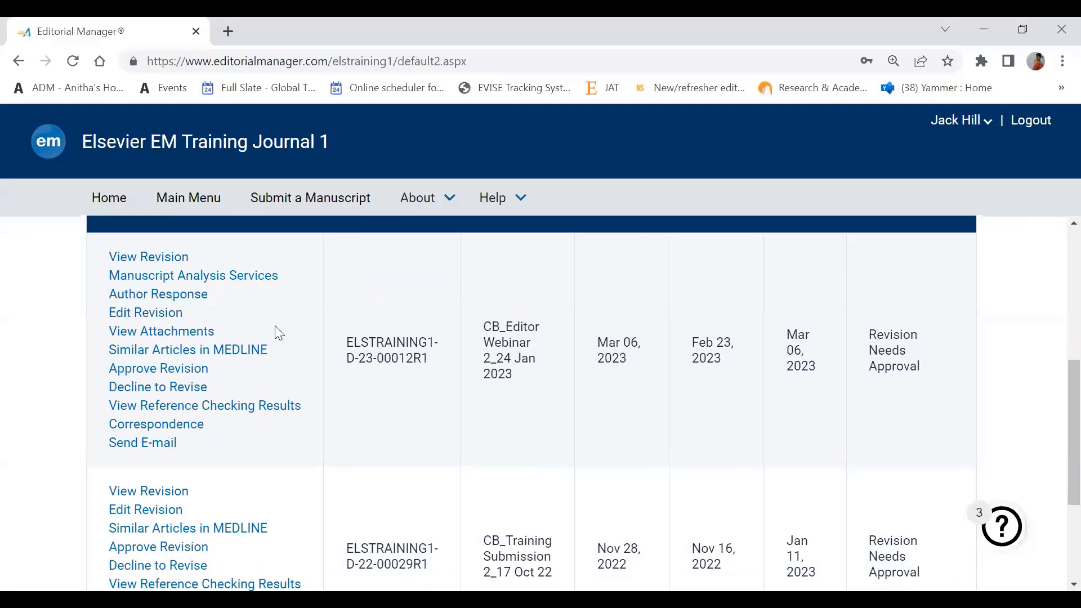
{"action": "left_click", "coordinate": [170, 258]}
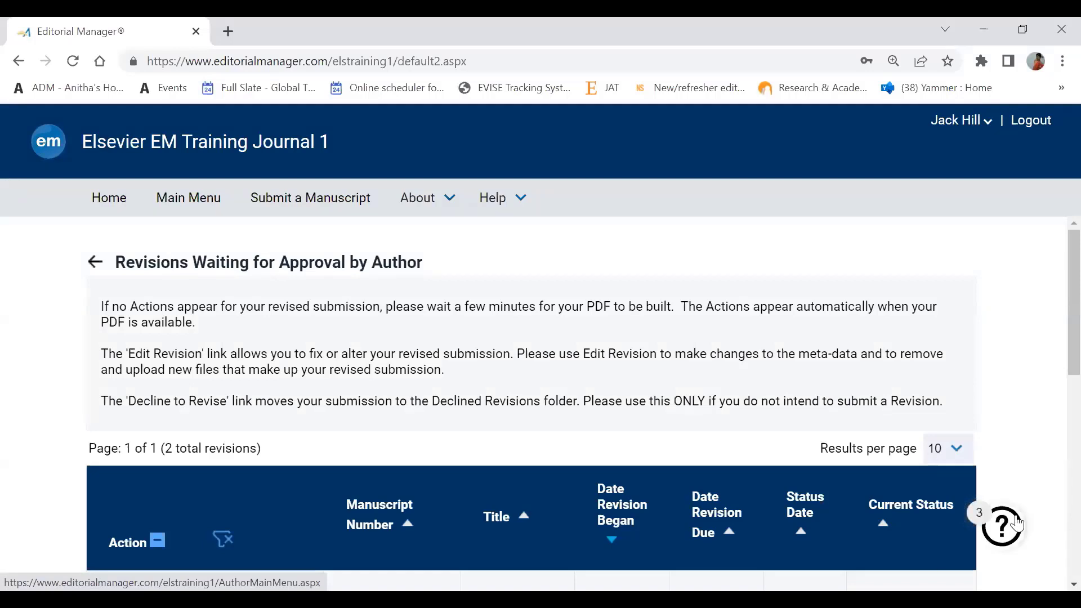
{"action": "scroll", "coordinate": [1058, 583], "scroll_direction": "down", "scroll_amount": 4}
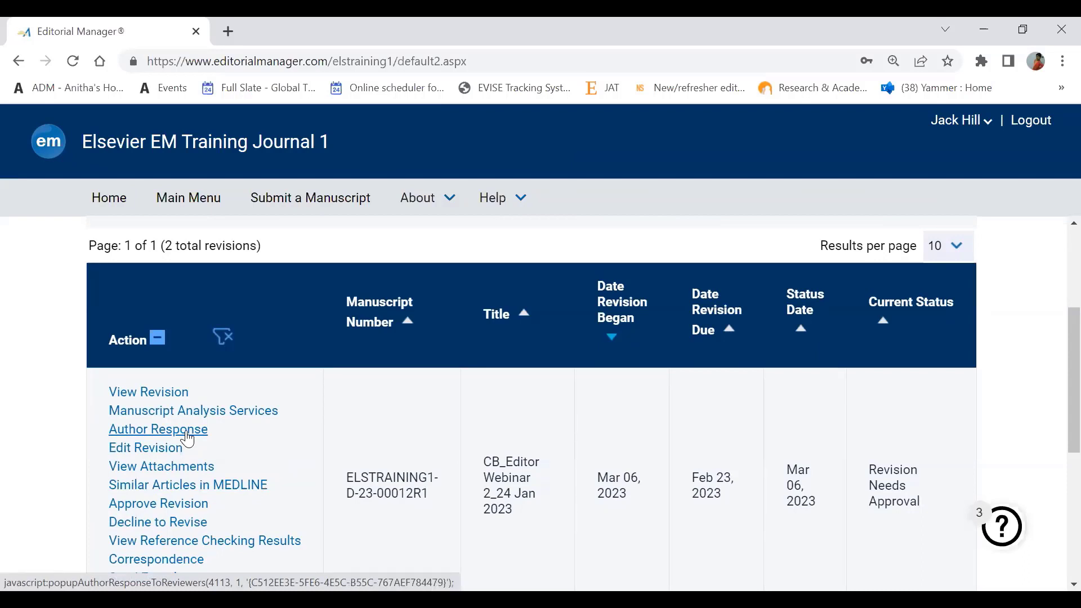
{"action": "left_click", "coordinate": [145, 455]}
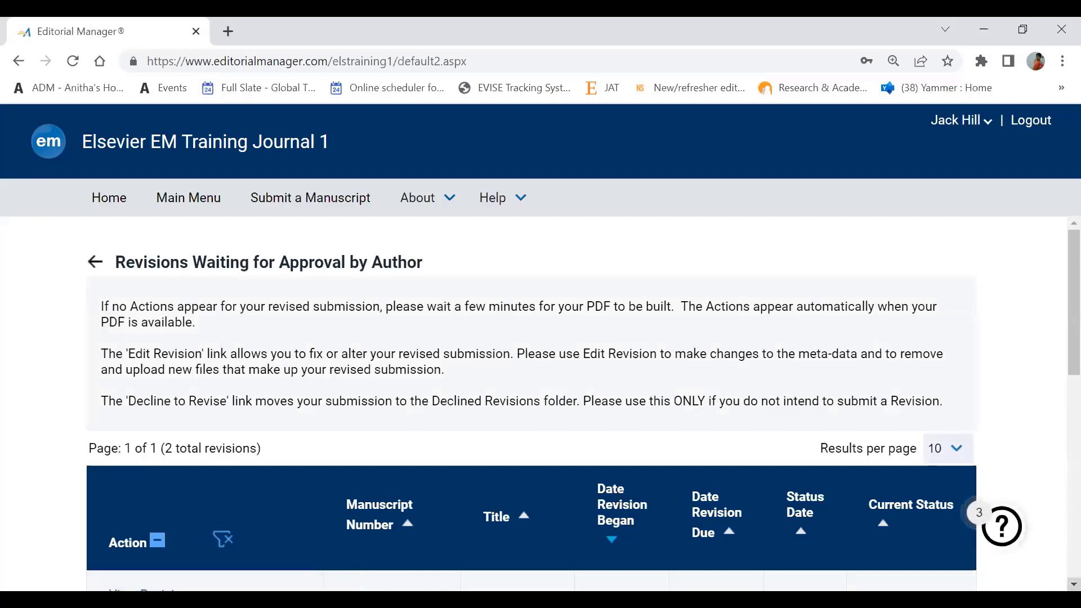
{"action": "scroll", "coordinate": [499, 431], "scroll_direction": "down", "scroll_amount": 2}
{"action": "scroll", "coordinate": [240, 524], "scroll_direction": "down", "scroll_amount": 5}
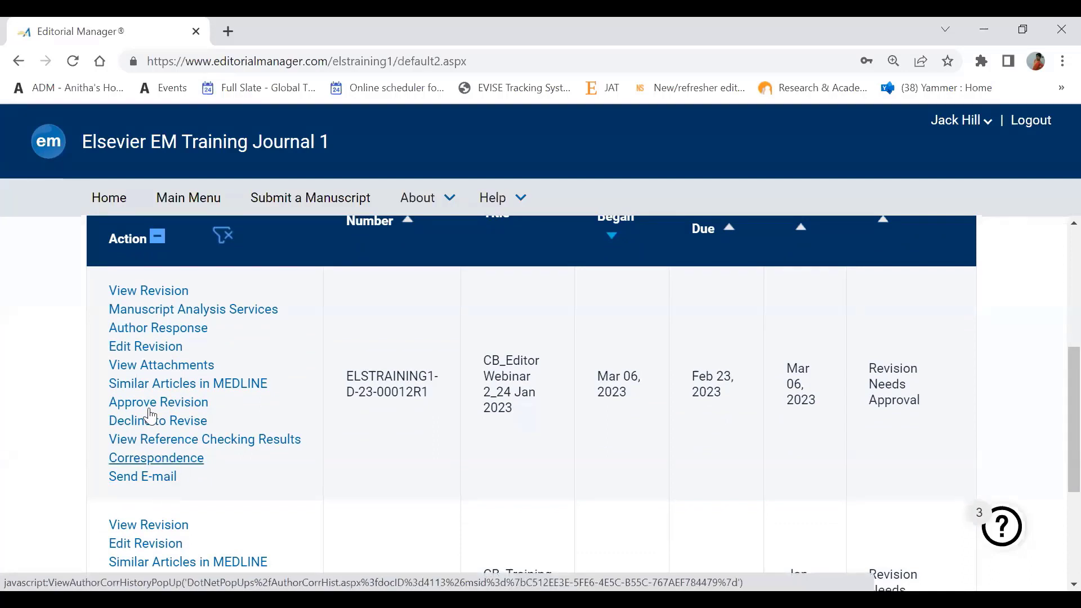
{"action": "left_click", "coordinate": [167, 299]}
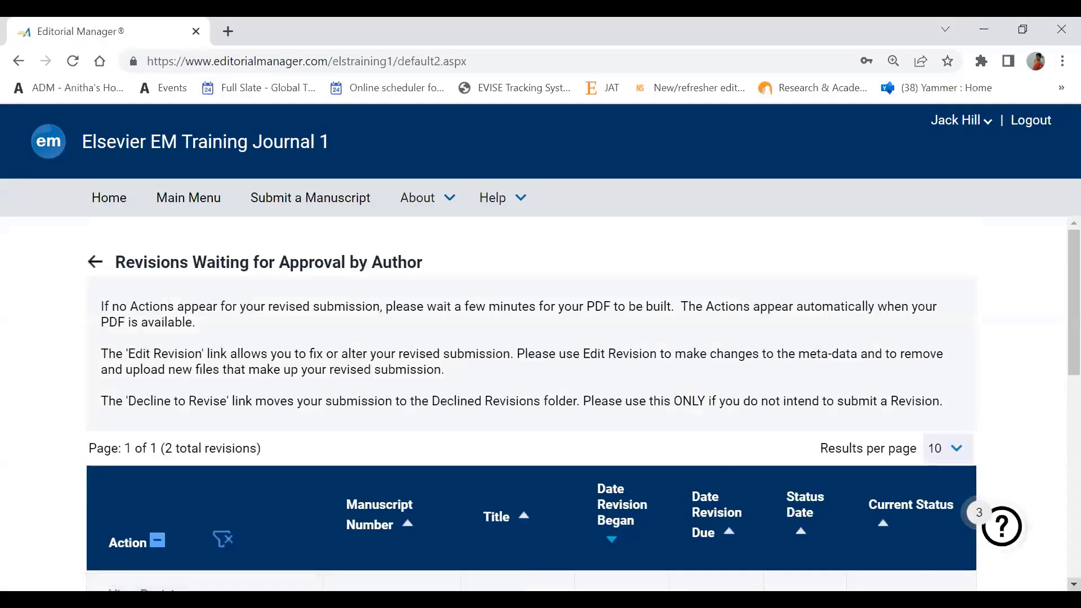
{"action": "scroll", "coordinate": [541, 383], "scroll_direction": "down", "scroll_amount": 4}
{"action": "scroll", "coordinate": [541, 394], "scroll_direction": "down", "scroll_amount": 2}
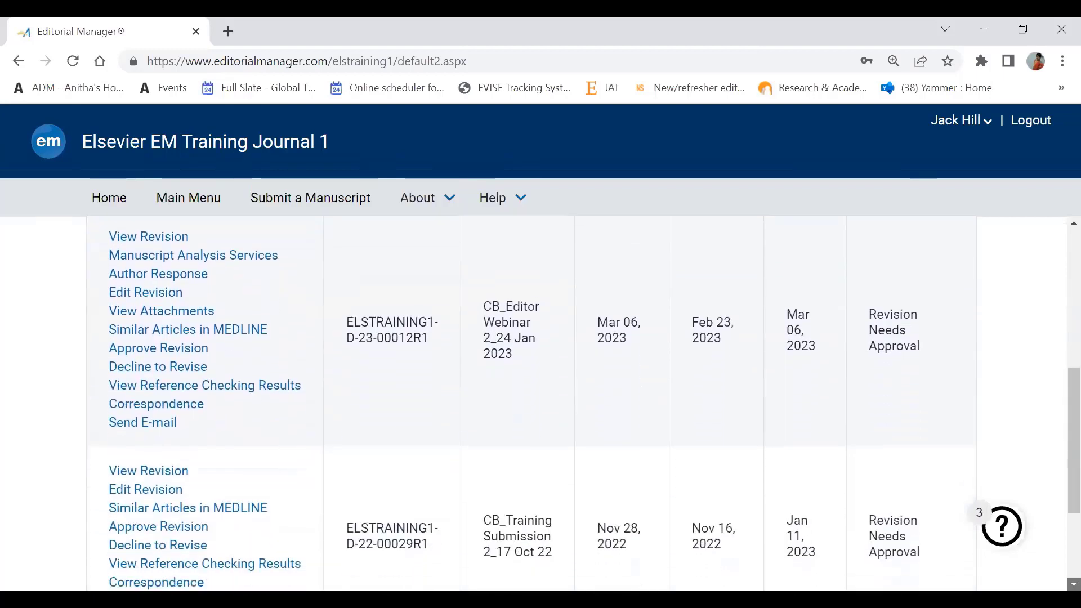
{"action": "scroll", "coordinate": [541, 403], "scroll_direction": "down", "scroll_amount": 1}
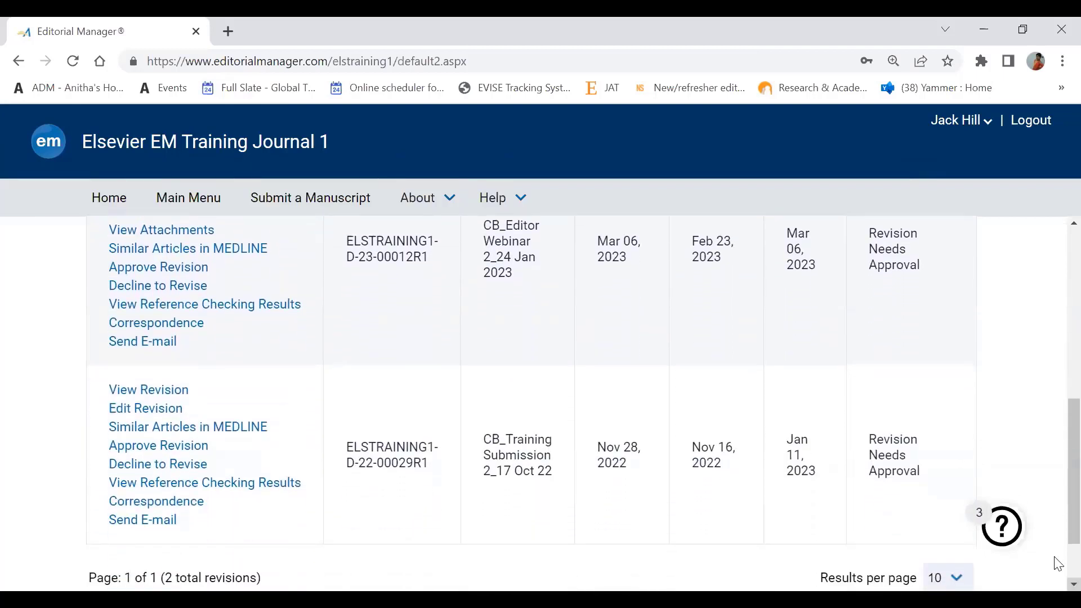
{"action": "scroll", "coordinate": [1054, 234], "scroll_direction": "up", "scroll_amount": 1}
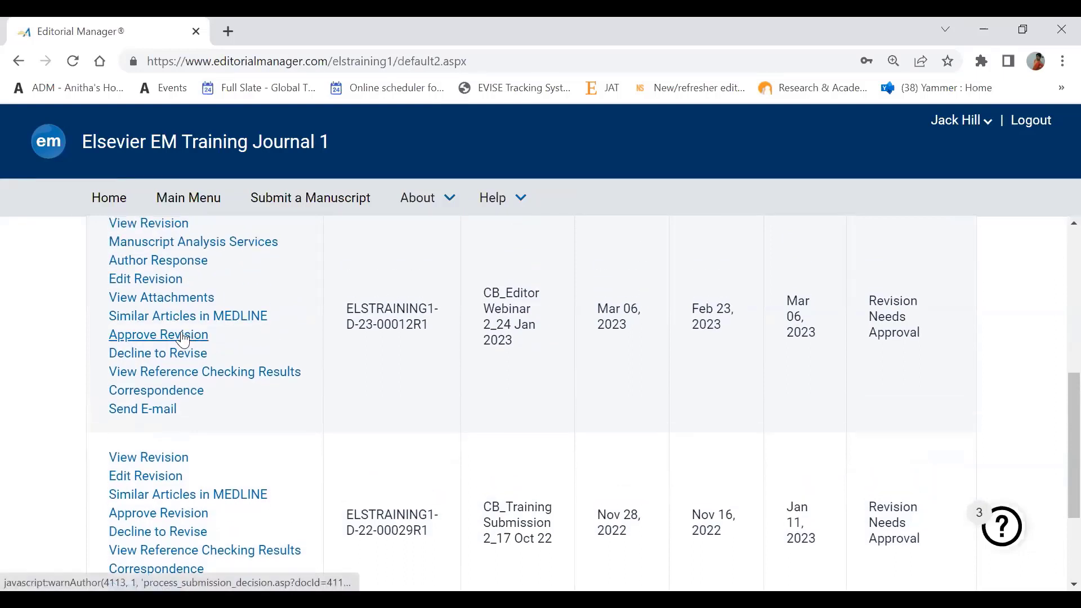
- Download and open the PDF of revision ELSTRAINING1-D-23-00012R1, since approval requires viewing it first
{"action": "left_click", "coordinate": [184, 337]}
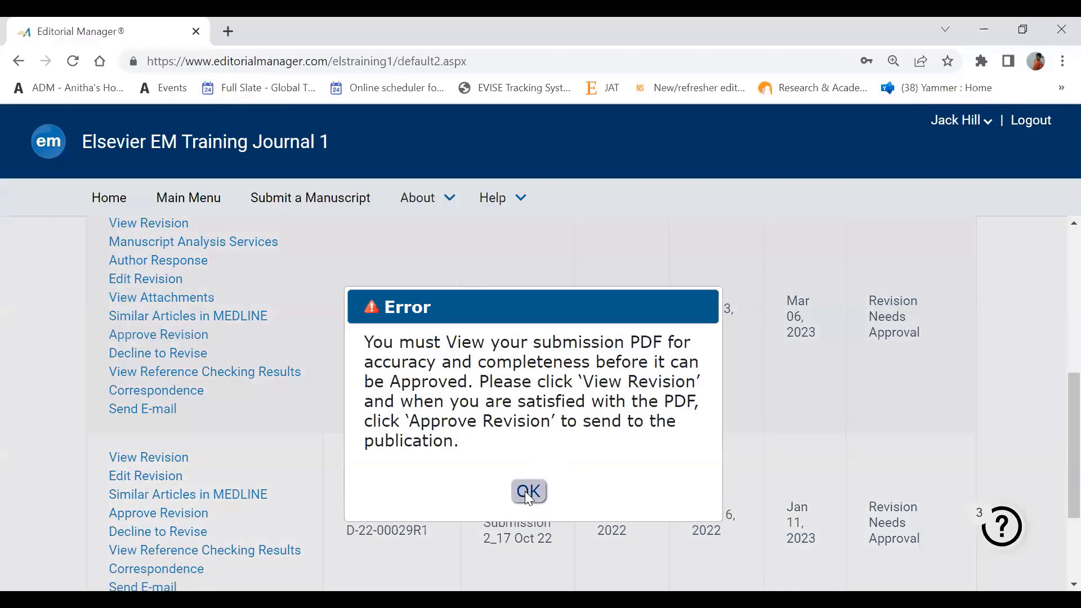
{"action": "left_click", "coordinate": [528, 492]}
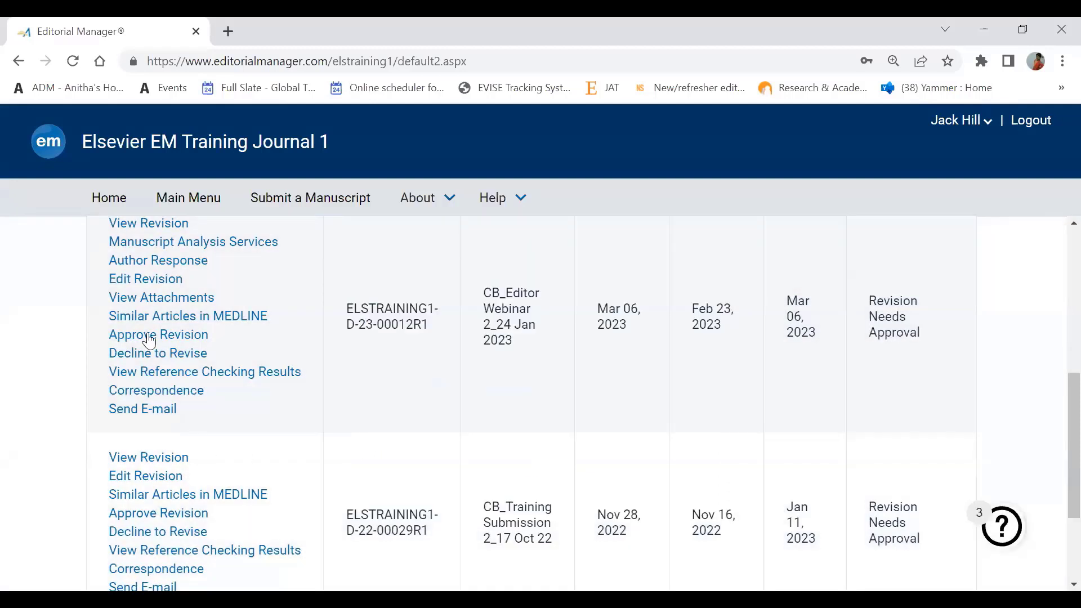
{"action": "left_click", "coordinate": [160, 227]}
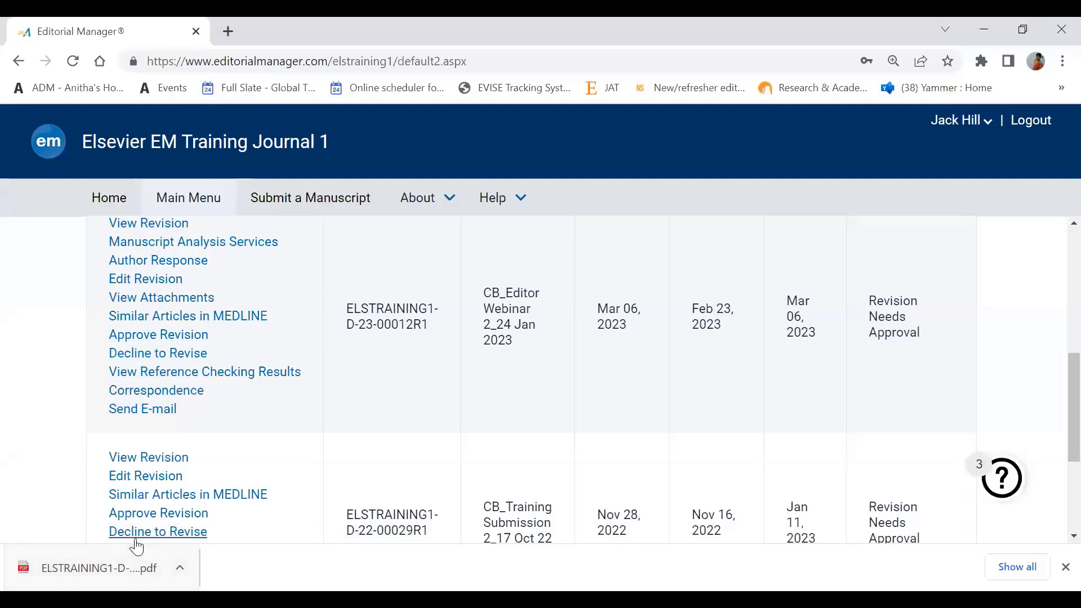
{"action": "left_click", "coordinate": [102, 574]}
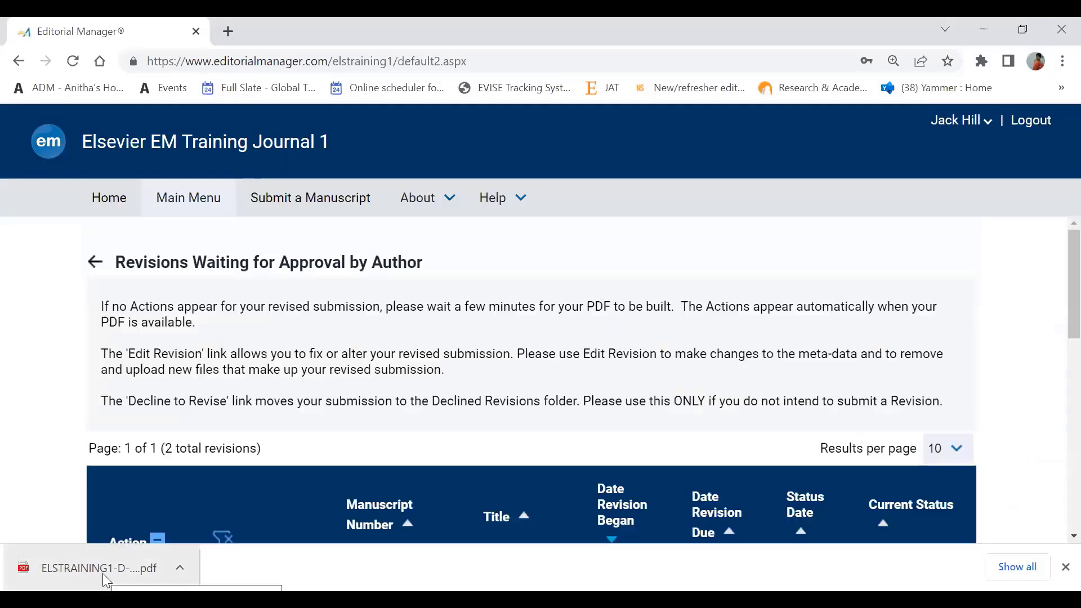
{"action": "left_click", "coordinate": [1059, 568]}
{"action": "scroll", "coordinate": [314, 446], "scroll_direction": "down", "scroll_amount": 2}
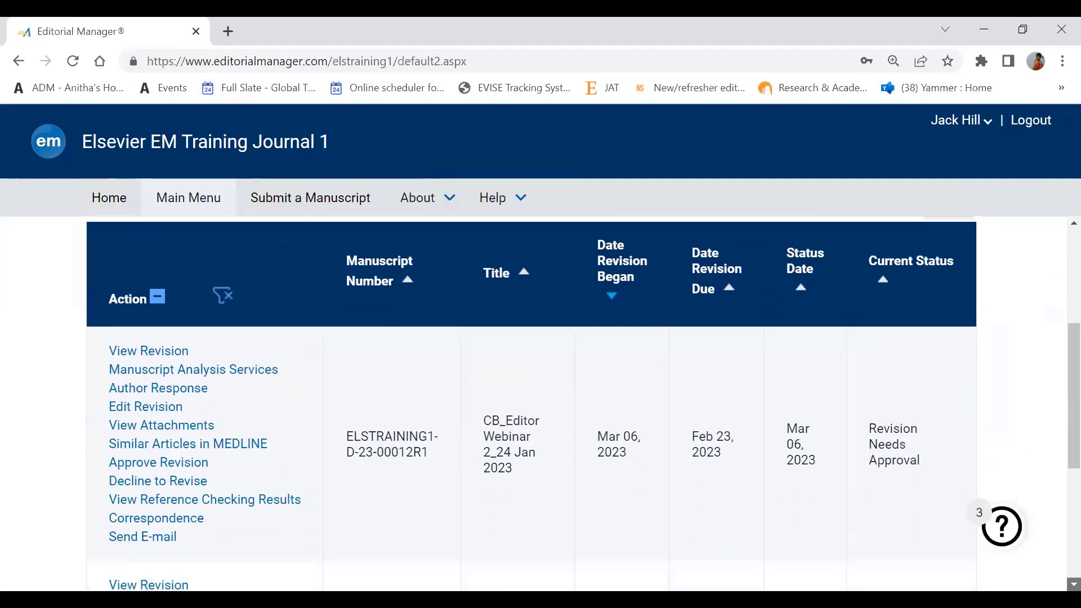
- Approve the CB_Editor Webinar 2_24 Jan 2023 revision and confirm the warning
{"action": "left_click", "coordinate": [196, 444]}
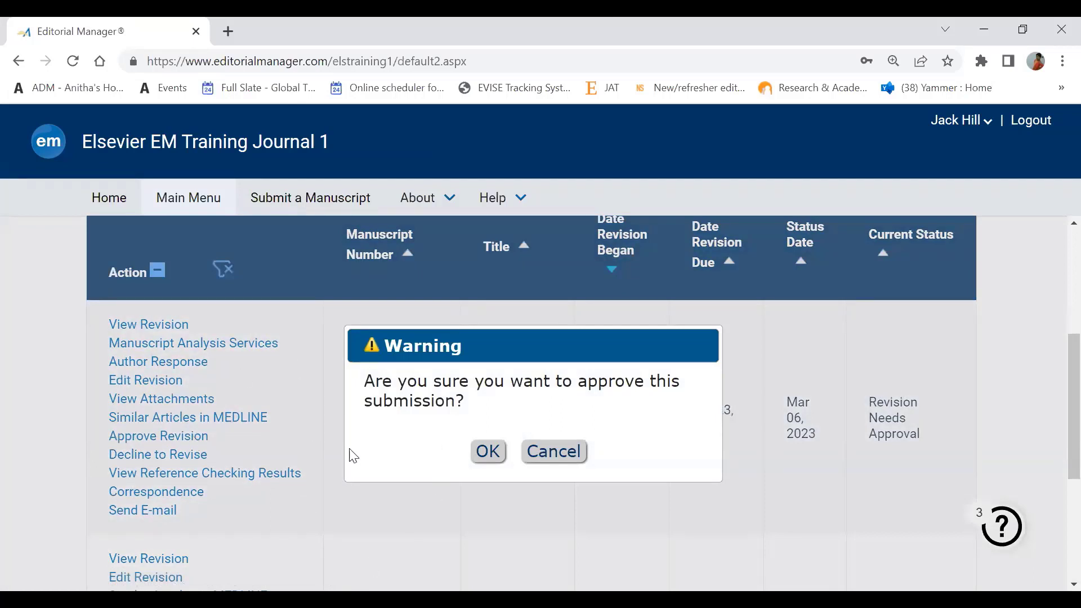
{"action": "left_click", "coordinate": [489, 453]}
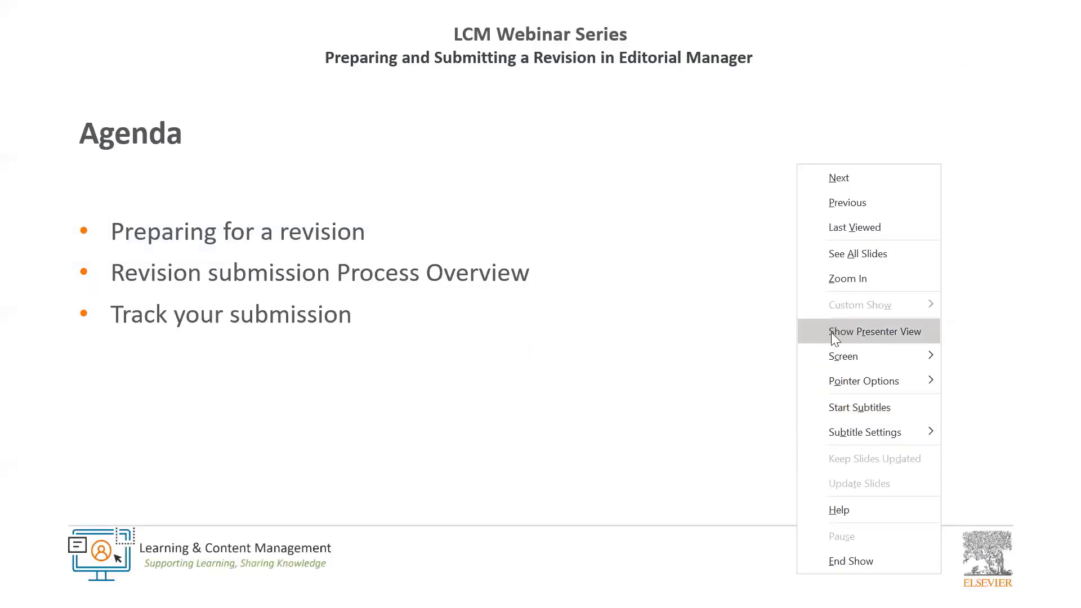
- Resume the slideshow at the 'Track your submission' slide
{"action": "key", "text": "Escape"}
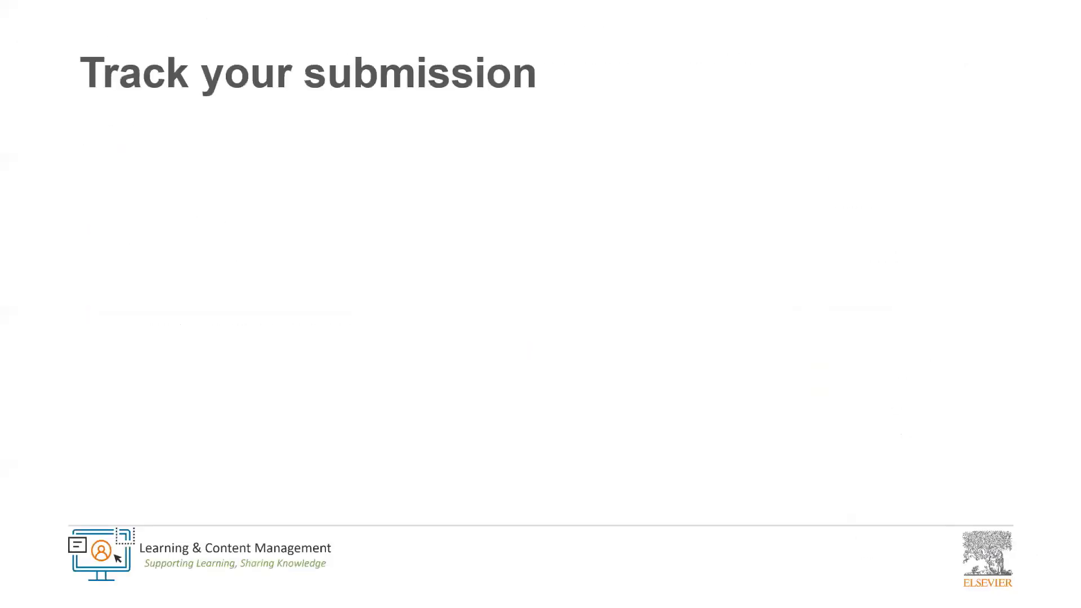